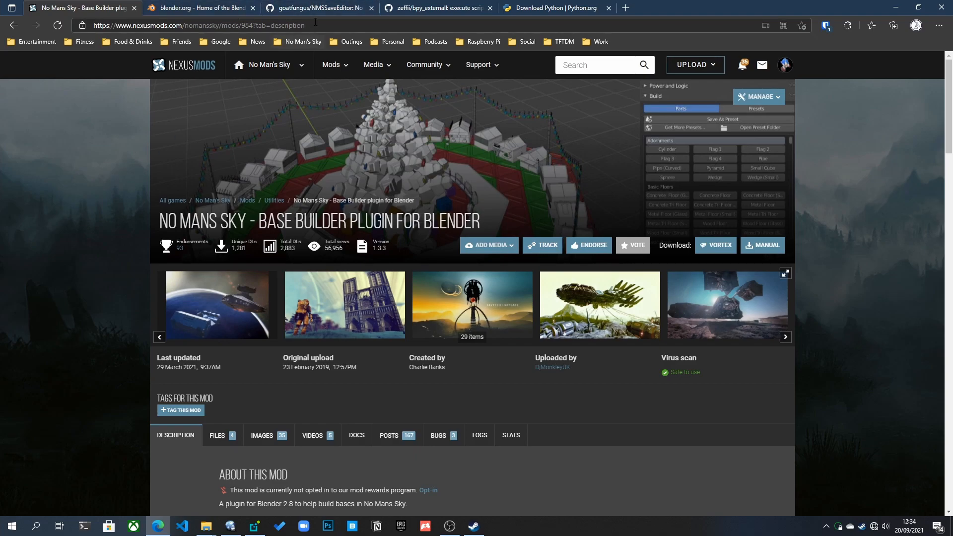
Step: Review the Nexus Mods description page of the No Mans Sky - Base Builder plugin for Blender, including its web address
left_click_drag(321, 25, 97, 181)
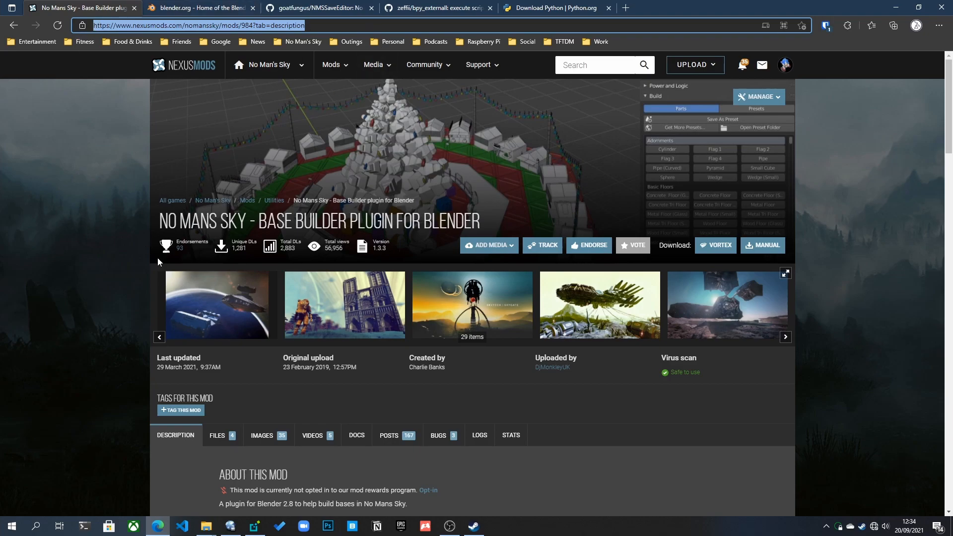
left_click(135, 282)
scroll(124, 306, "down", 4)
scroll(111, 346, "up", 2)
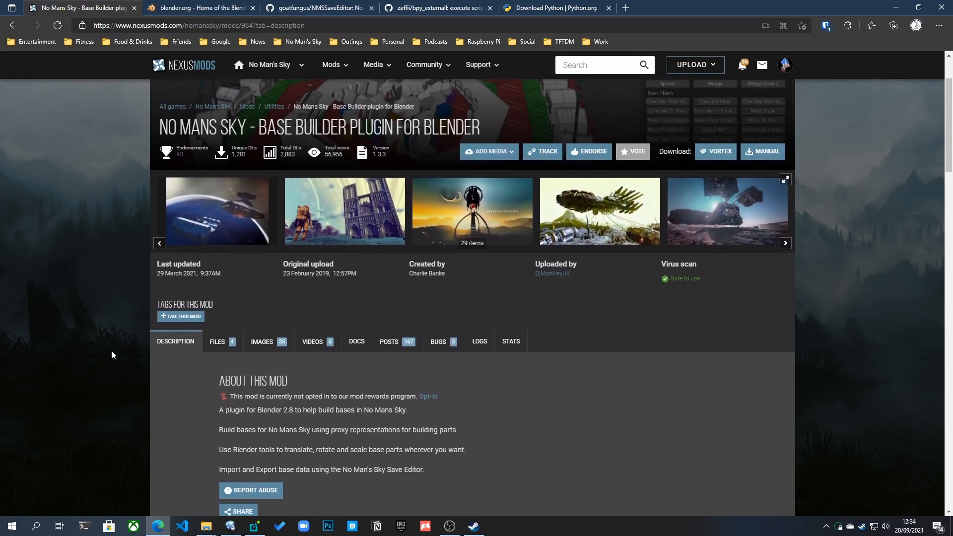
Step: Open the mod's file listing and request a manual download of the main file, No Man's Sky Base Builder
left_click(221, 362)
scroll(132, 346, "down", 4)
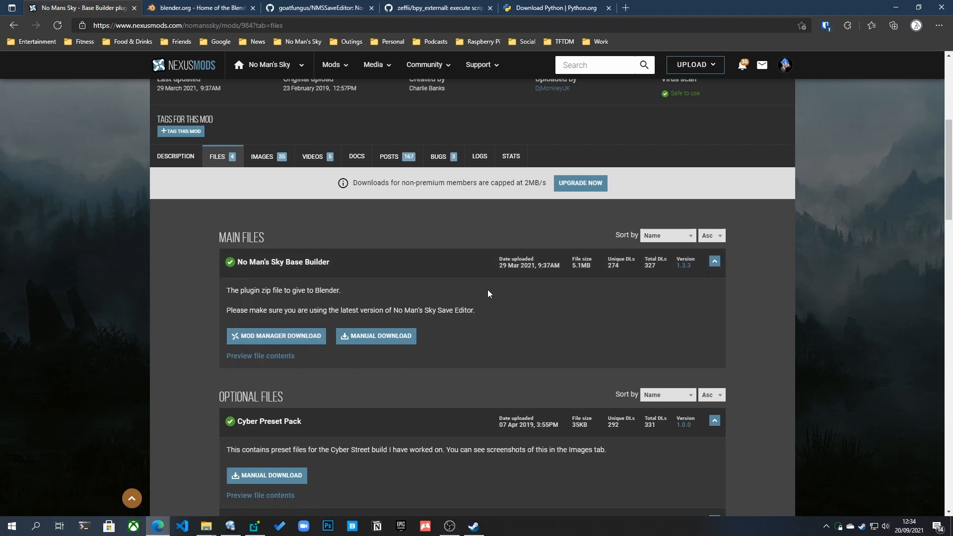
scroll(476, 287, "down", 5)
scroll(437, 403, "up", 4)
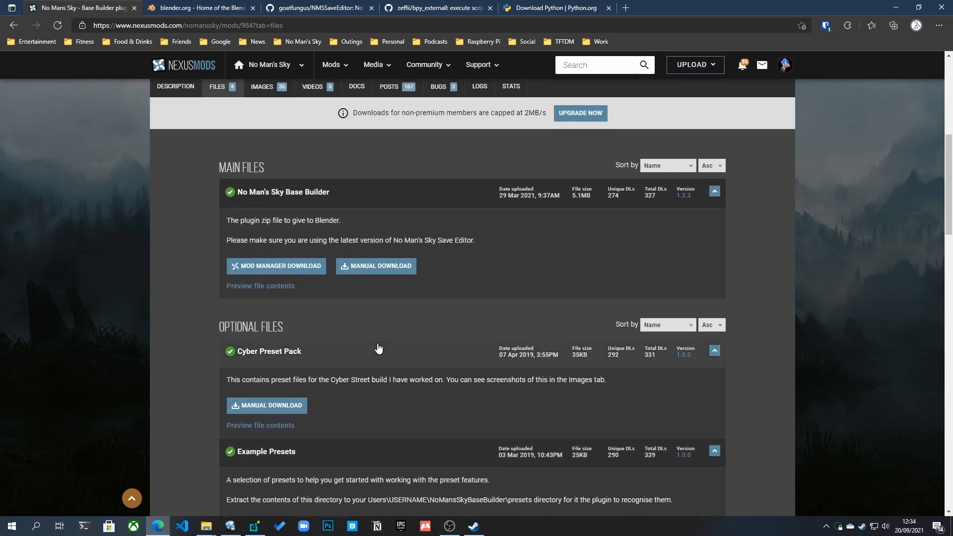
scroll(378, 347, "up", 1)
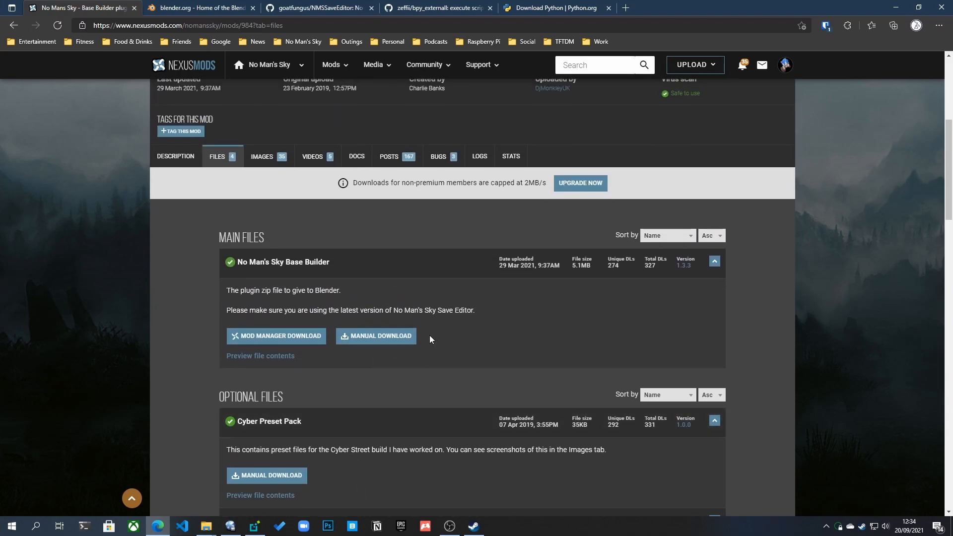
left_click(379, 337)
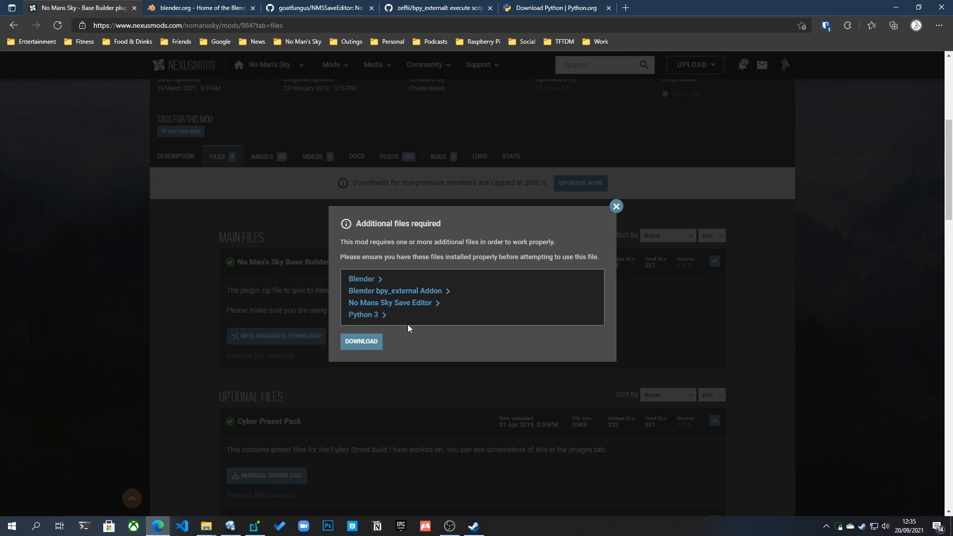
Step: View the Blender website, switch to Steam and find Blender's store page by searching for "blender"
left_click(207, 8)
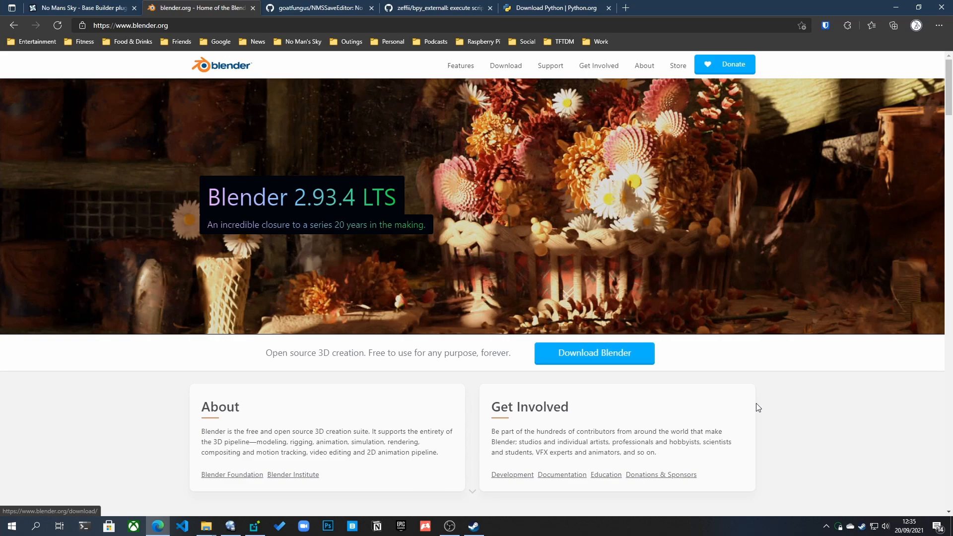
left_click(861, 526)
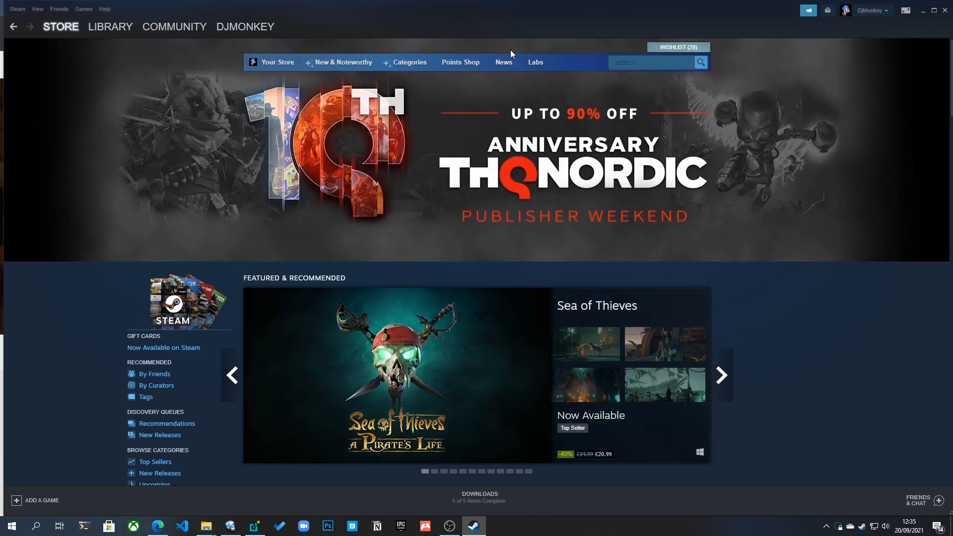
left_click(654, 62)
type("blender")
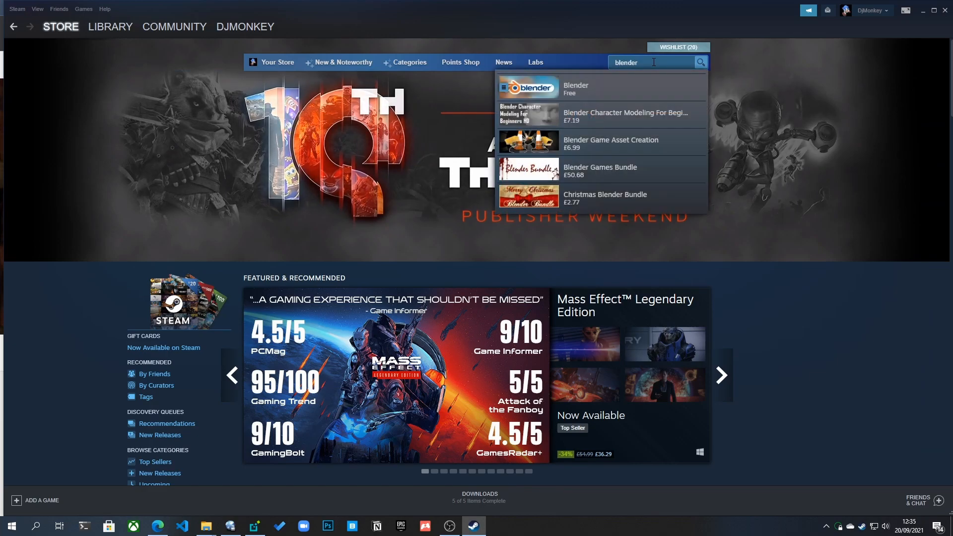
left_click(530, 94)
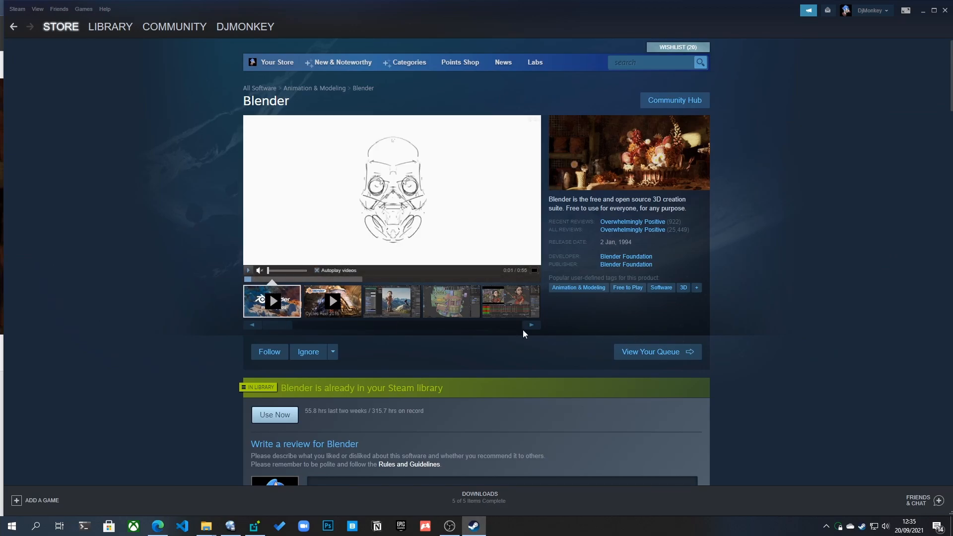
Step: Look over Blender's store page and its Steam library entry, and minimise Steam
scroll(550, 333, "down", 4)
scroll(190, 179, "up", 4)
left_click(111, 27)
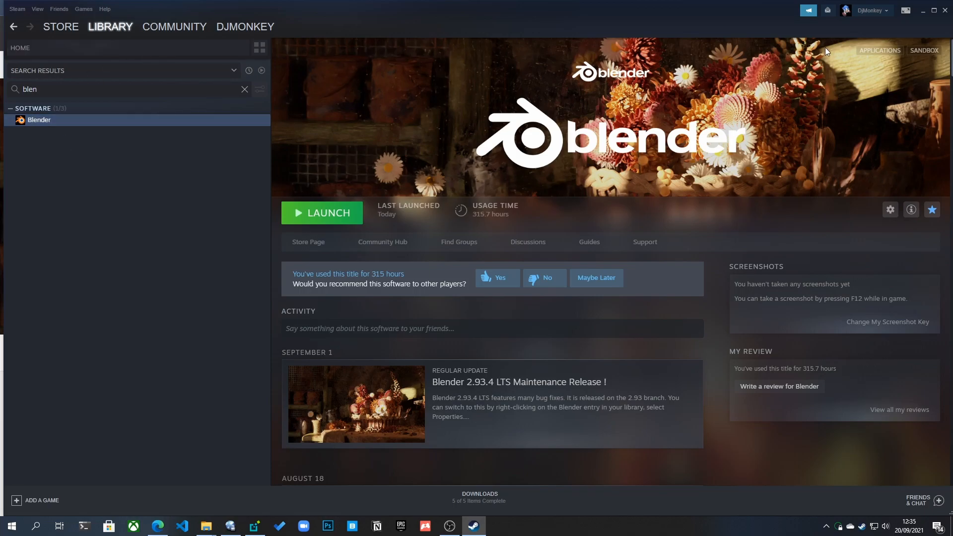
left_click(923, 10)
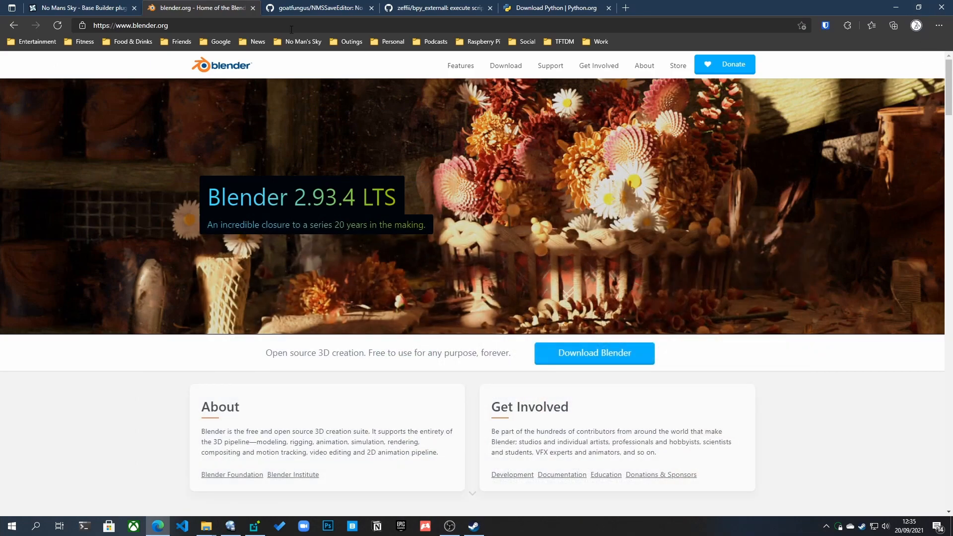
Step: Check the bpy_external requirement on the mod page and view the ZIP download option in the bpy_externall GitHub repository
left_click(93, 10)
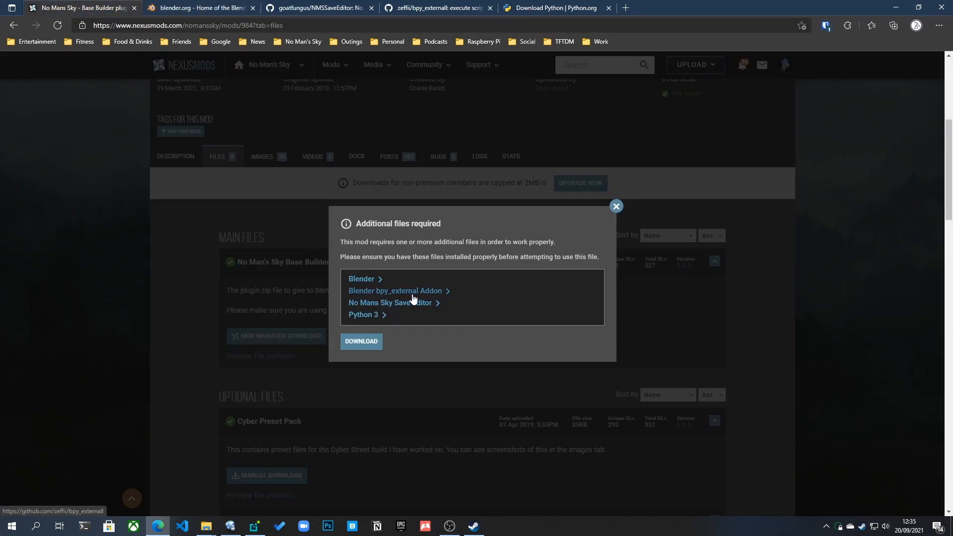
left_click(433, 7)
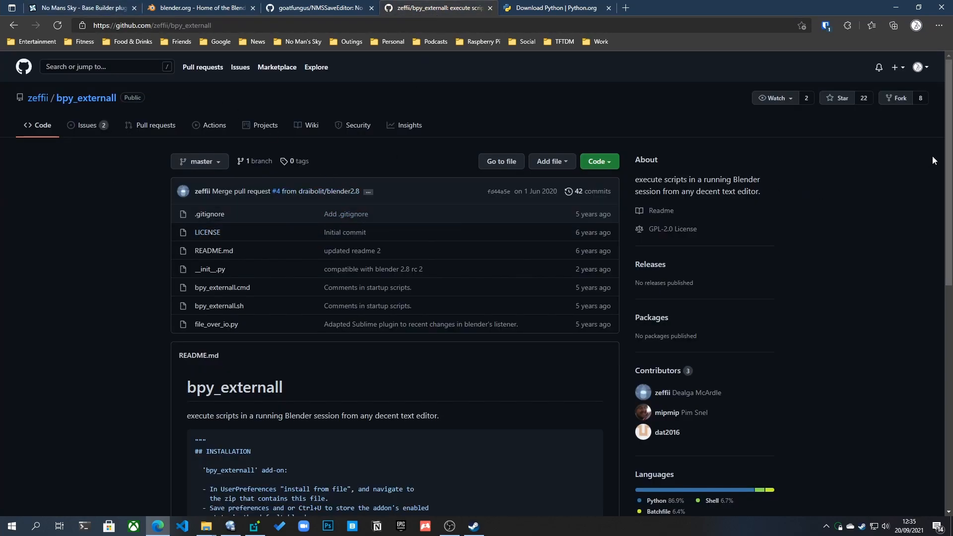
left_click_drag(949, 152, 937, 120)
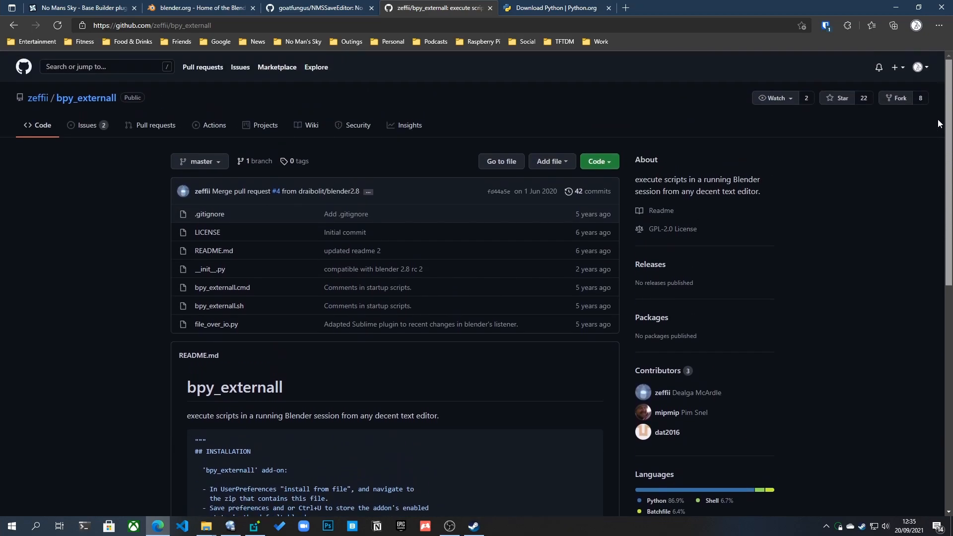
left_click(606, 162)
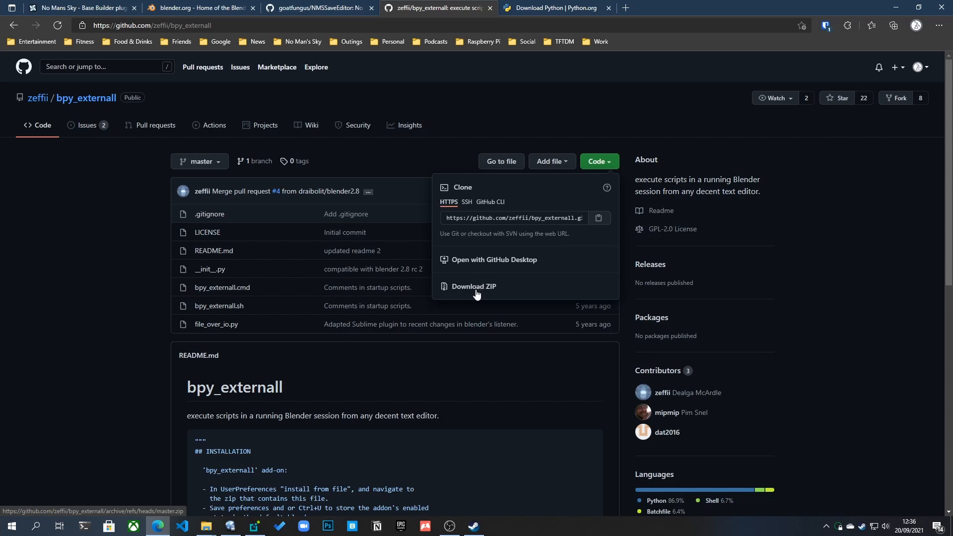
left_click(119, 270)
Step: Check the save editor requirement and read the compatibility and installation sections of the NMSSaveEditor GitHub repository
left_click(104, 10)
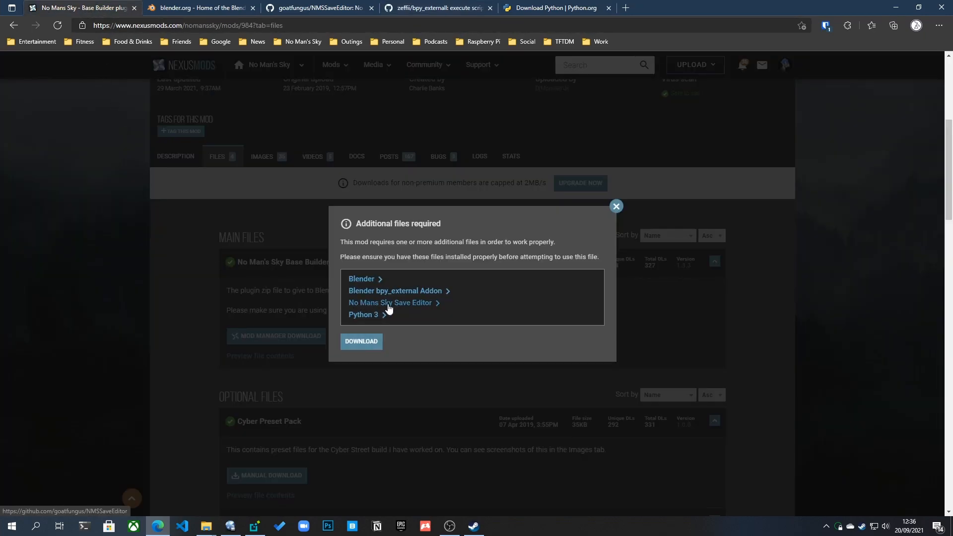
left_click(316, 10)
left_click_drag(950, 402, 950, 65)
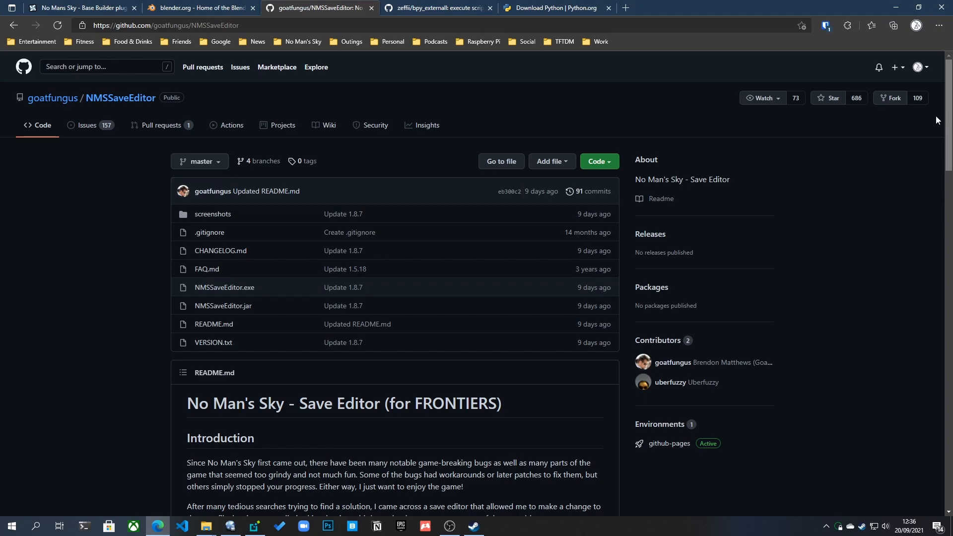
left_click_drag(947, 121, 946, 469)
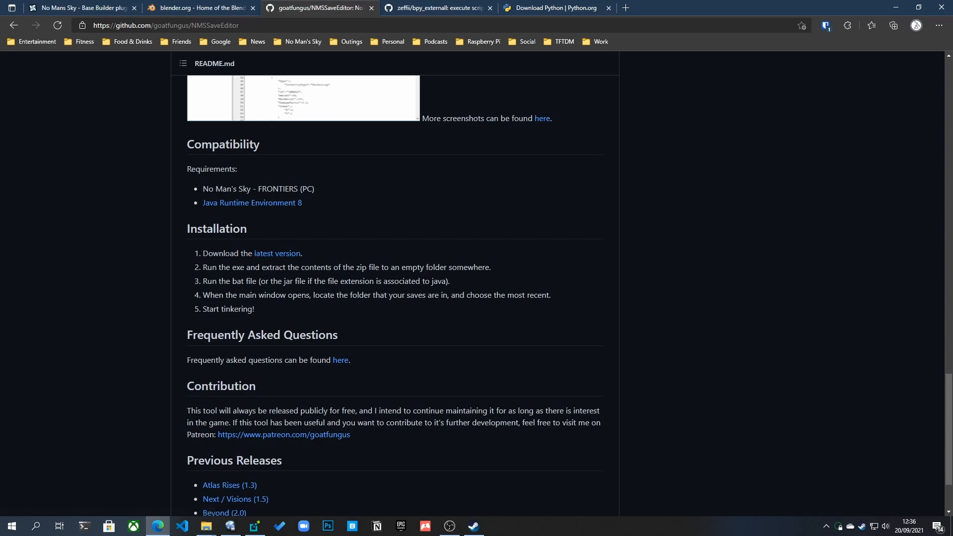
scroll(258, 253, "down", 2)
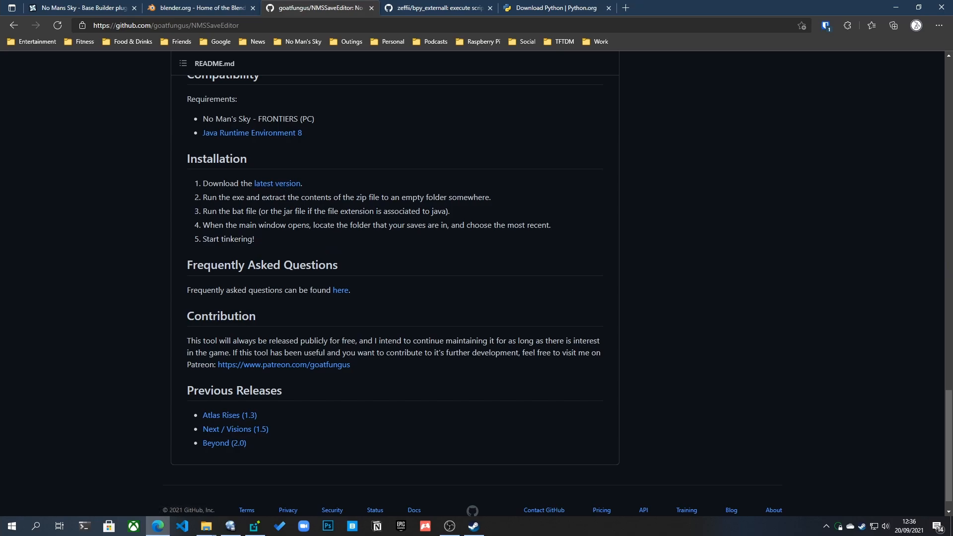
Step: Check the Python 3 requirement on the mod page and view the Python downloads page
left_click(82, 7)
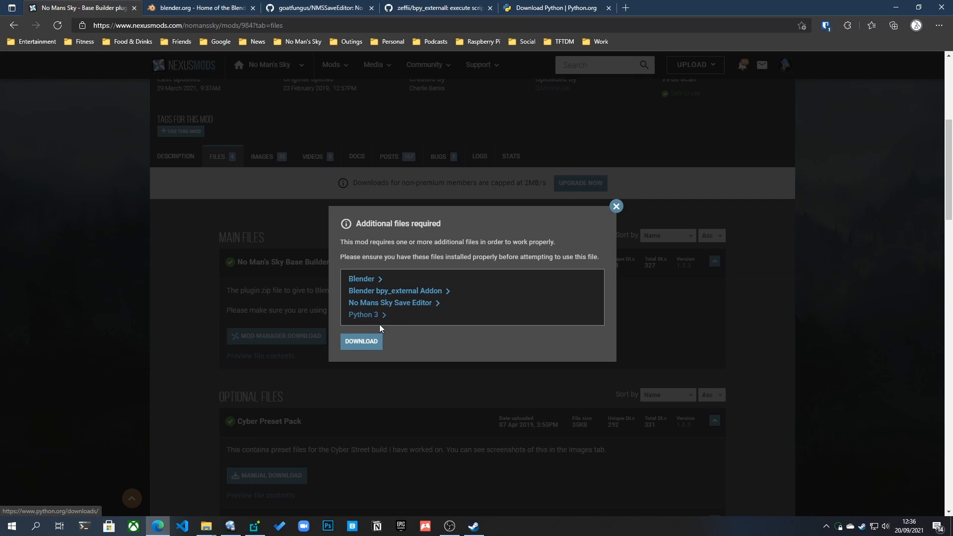
left_click(543, 8)
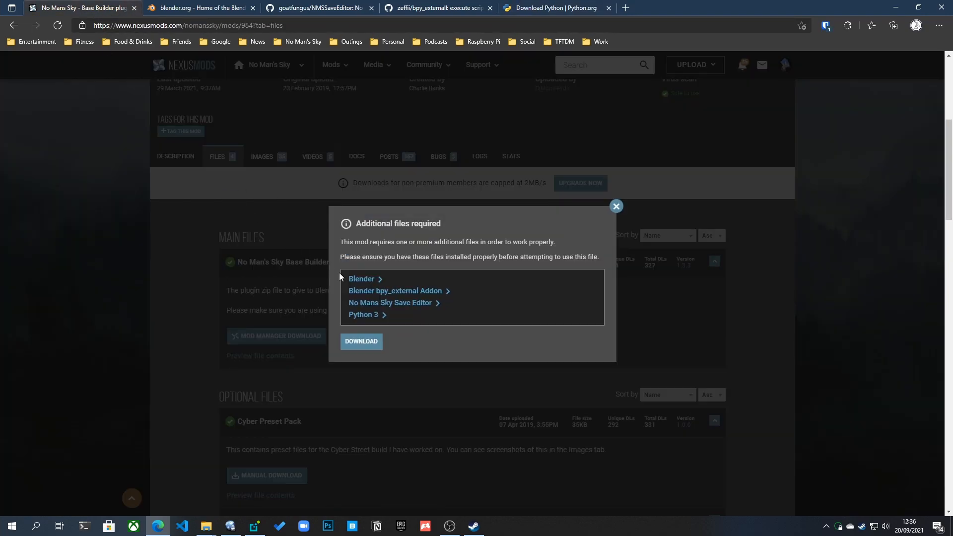
Step: Continue past the additional files list to the Base Builder zip's download page and review the free and premium options
left_click(367, 342)
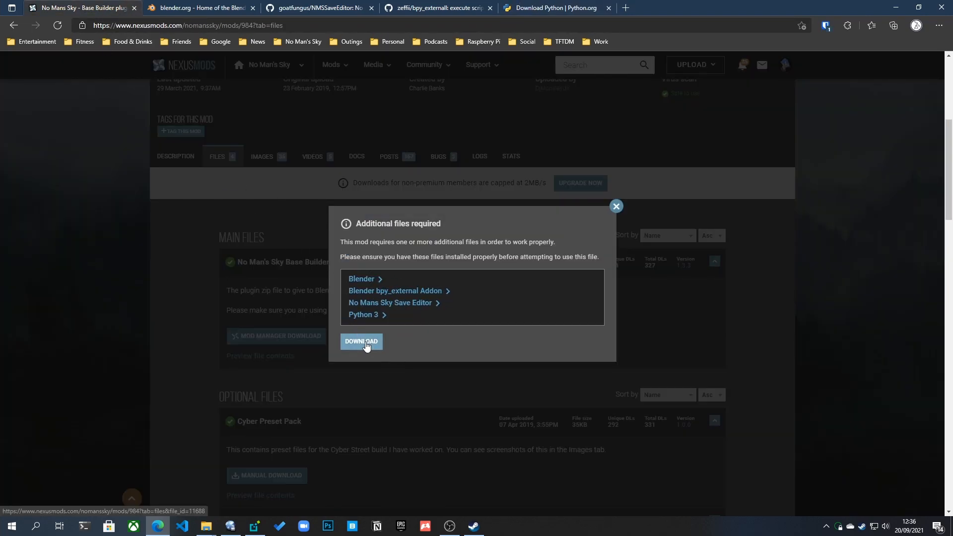
scroll(377, 263, "down", 2)
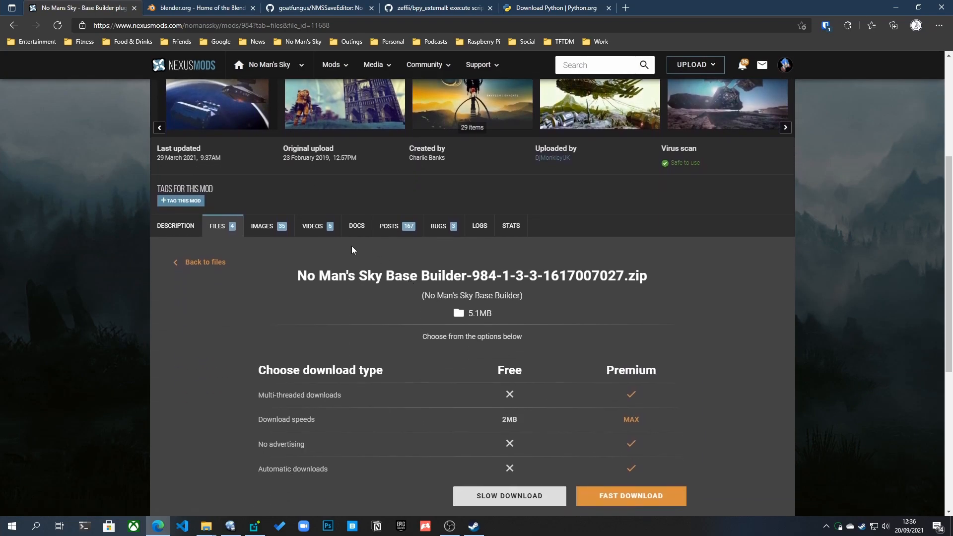
scroll(431, 258, "down", 3)
scroll(417, 264, "up", 1)
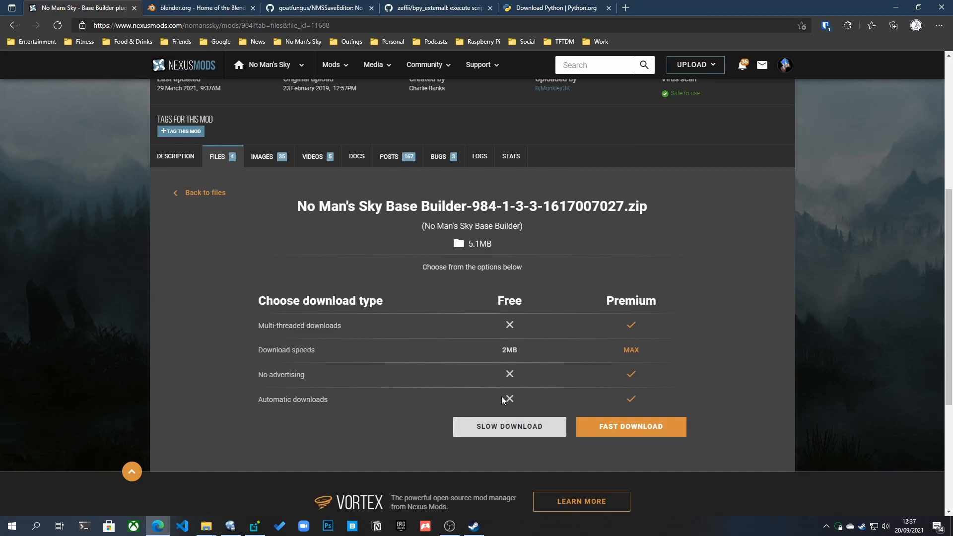
scroll(412, 326, "up", 3)
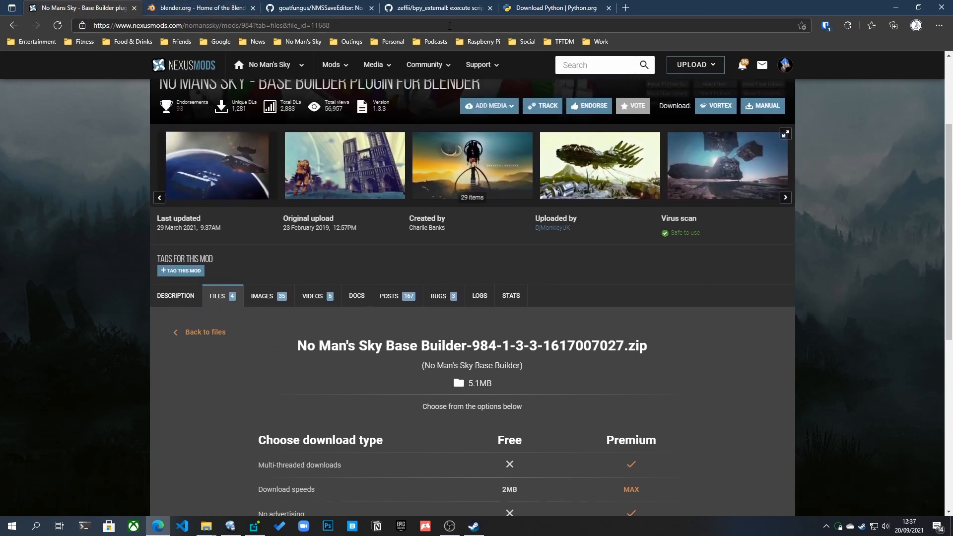
Step: Switch to the NMS builder folder in File Explorer, enlarge its window and select all the installation files
left_click(210, 531)
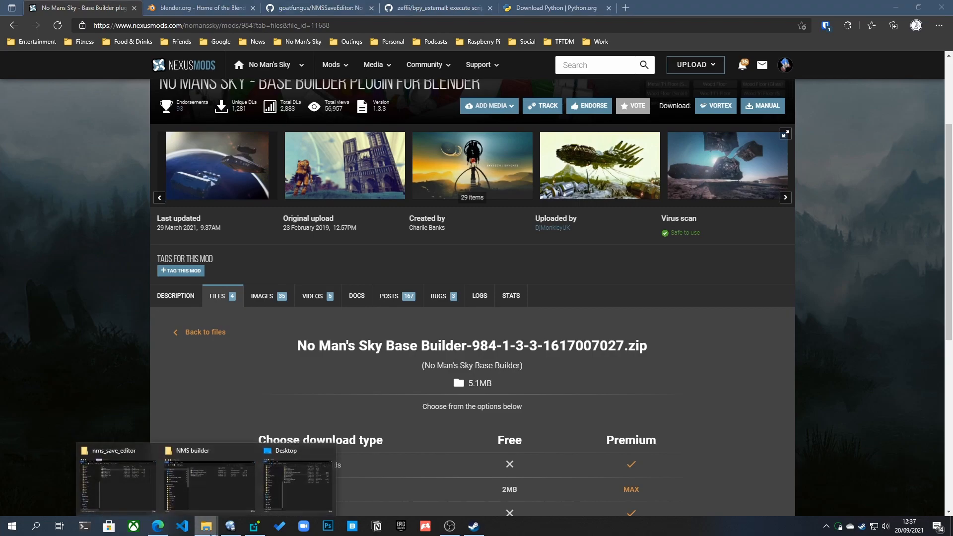
left_click(208, 484)
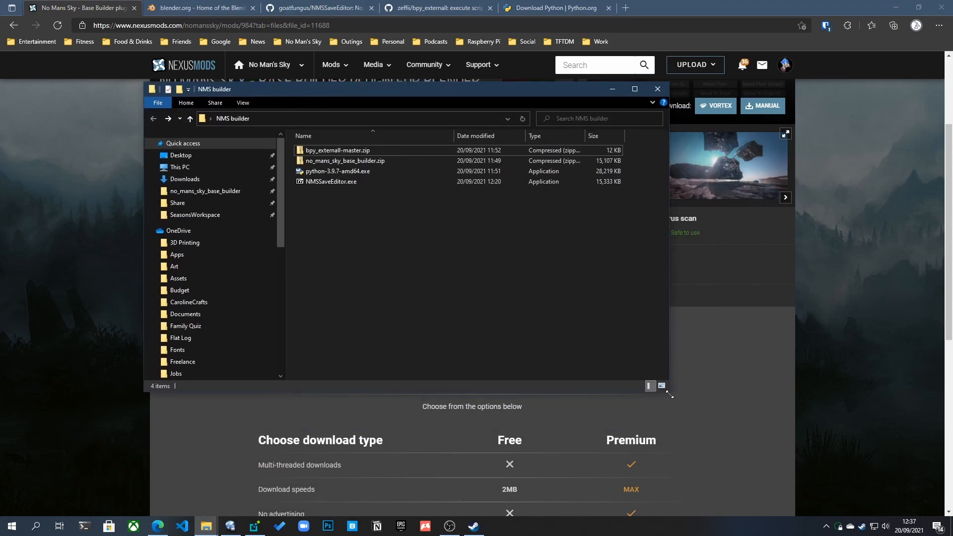
left_click_drag(670, 394, 724, 454)
left_click_drag(363, 228, 322, 148)
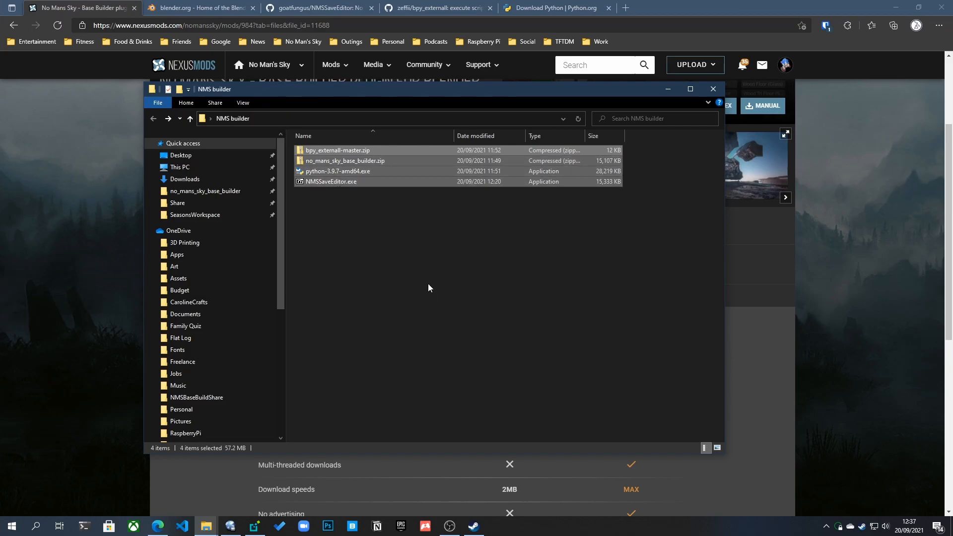
Step: View Blender's Steam library page again, minimise Steam, and clear the file selection in the NMS builder folder
left_click(862, 526)
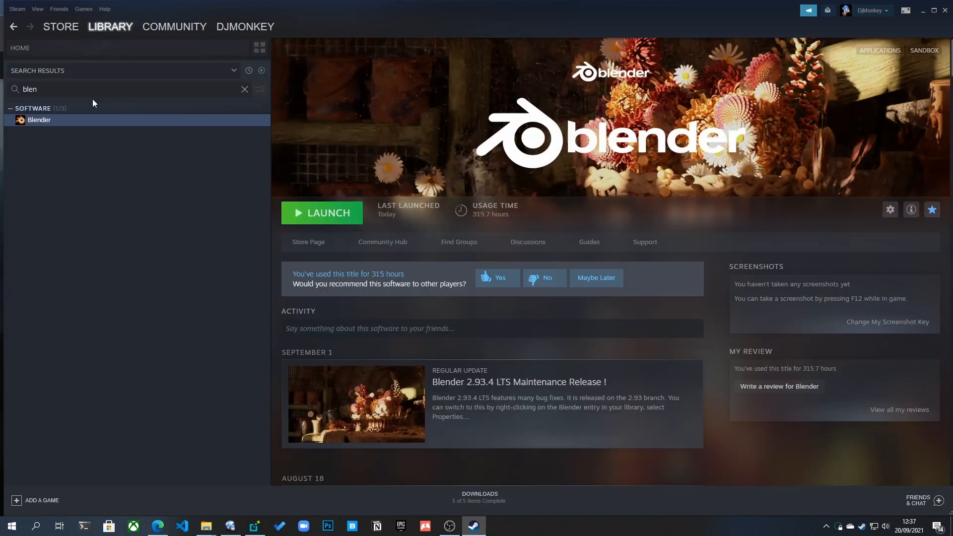
left_click(922, 11)
left_click_drag(439, 101, 419, 98)
left_click(403, 231)
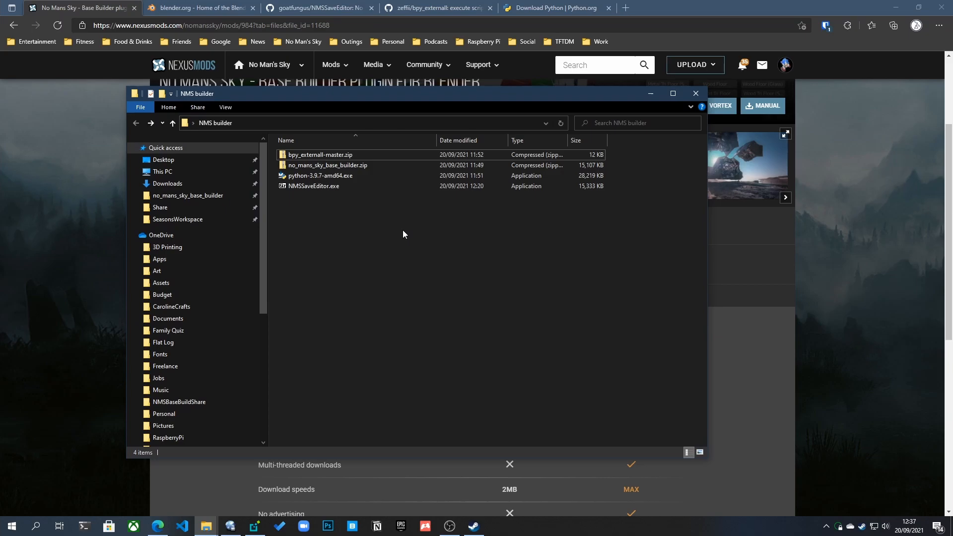
Step: Run python-3.9.7-amd64.exe from the NMS builder folder and choose to install the unverified app anyway
left_click(314, 176)
left_click_drag(351, 100, 359, 99)
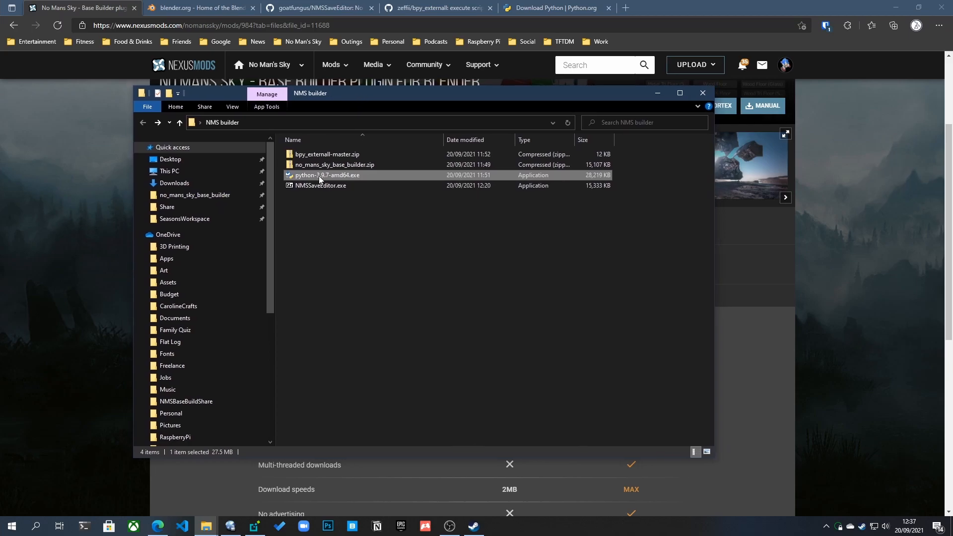
double_click(318, 174)
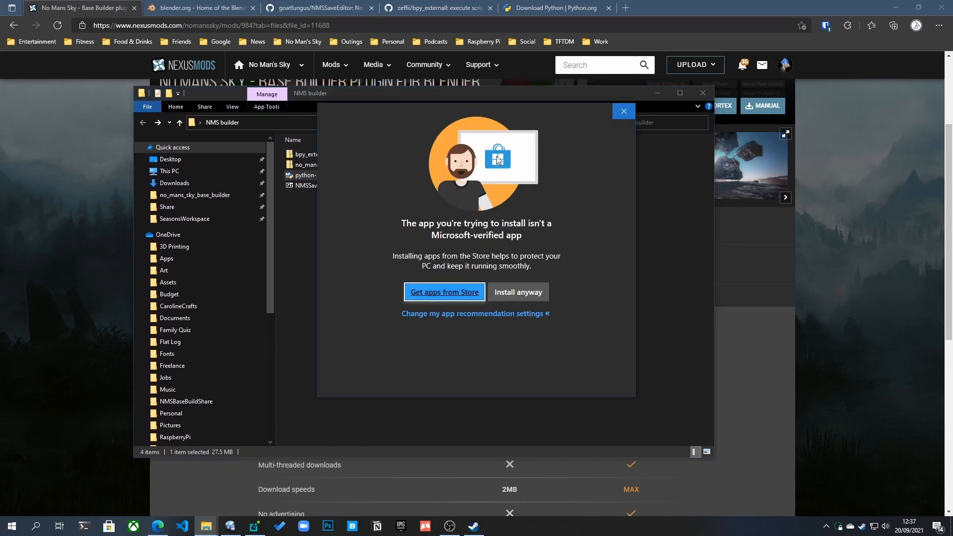
left_click_drag(482, 117, 436, 120)
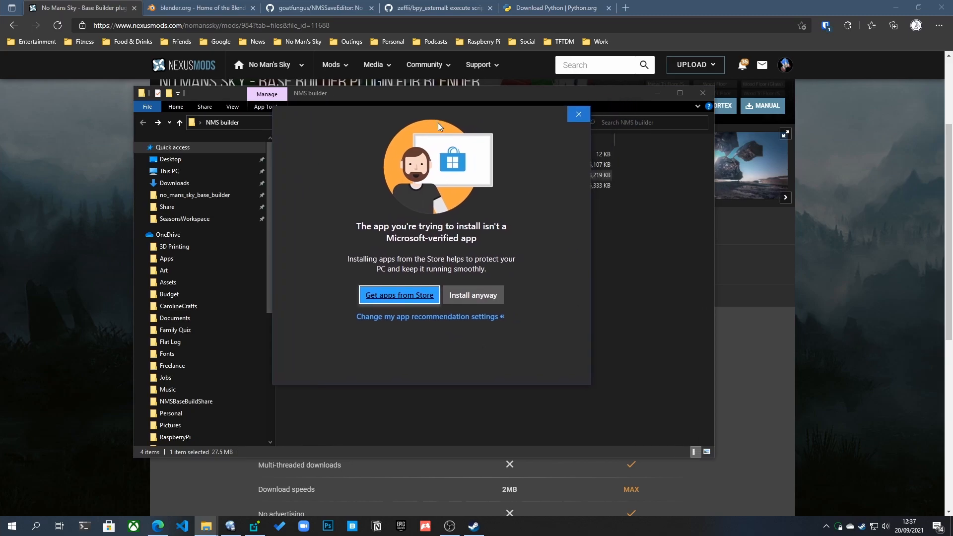
left_click(474, 297)
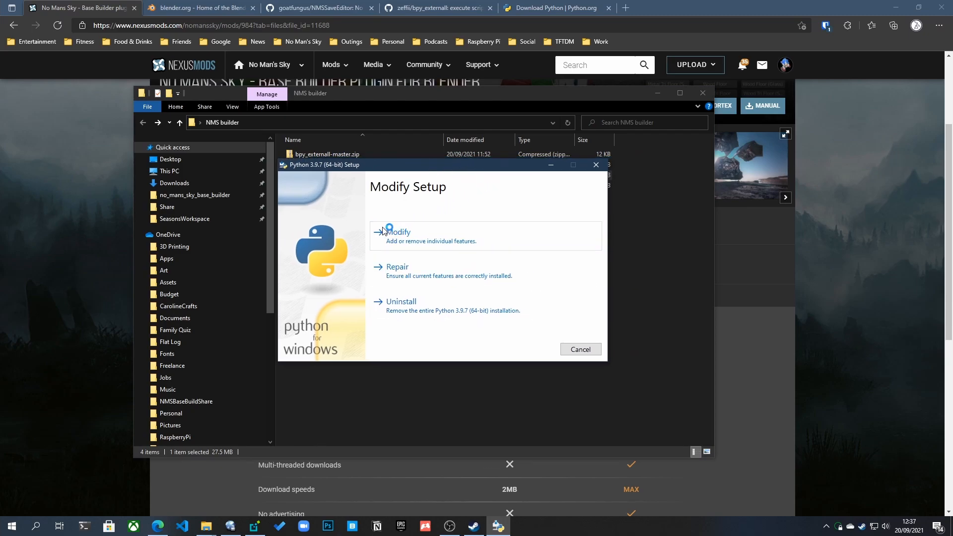
Step: Cancel the Python 3.9.7 setup and confirm leaving the installer
left_click_drag(407, 165, 404, 162)
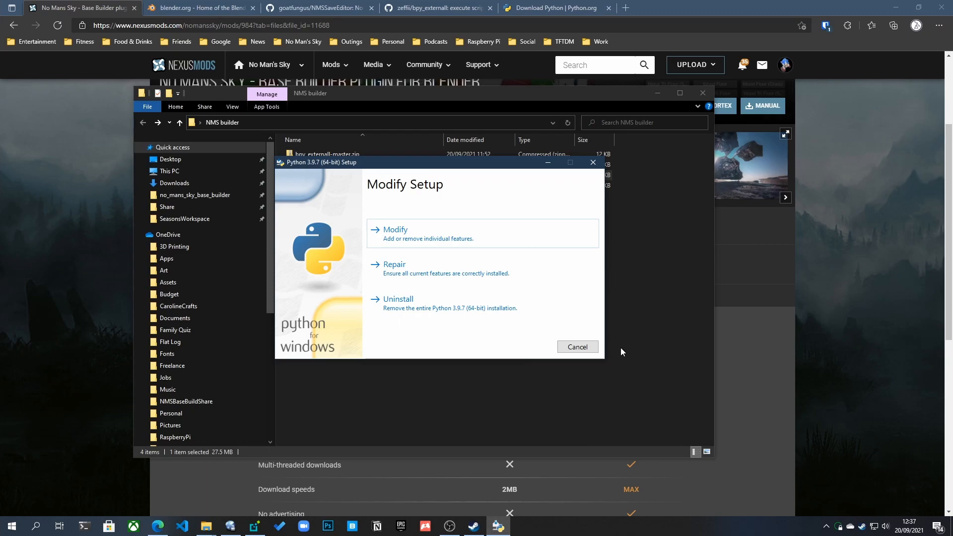
left_click(578, 347)
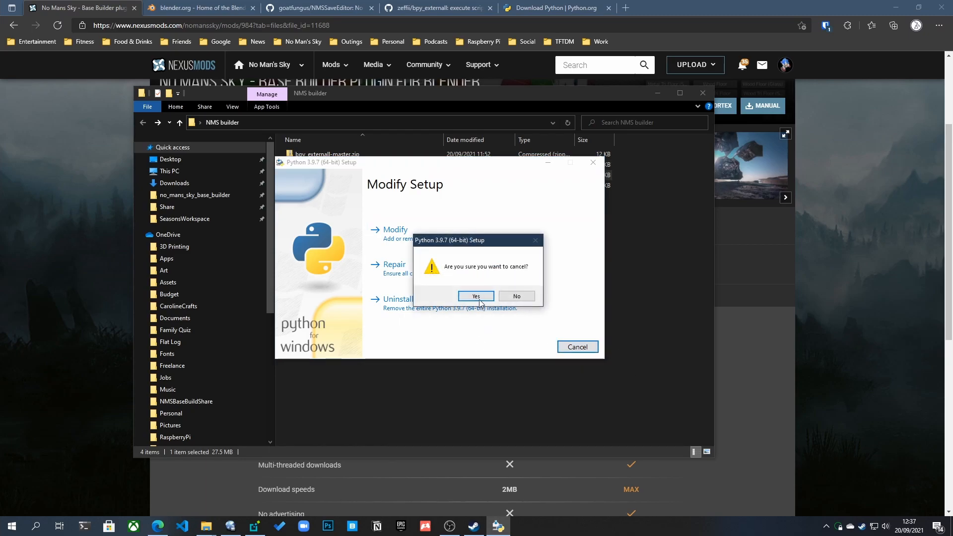
left_click(475, 295)
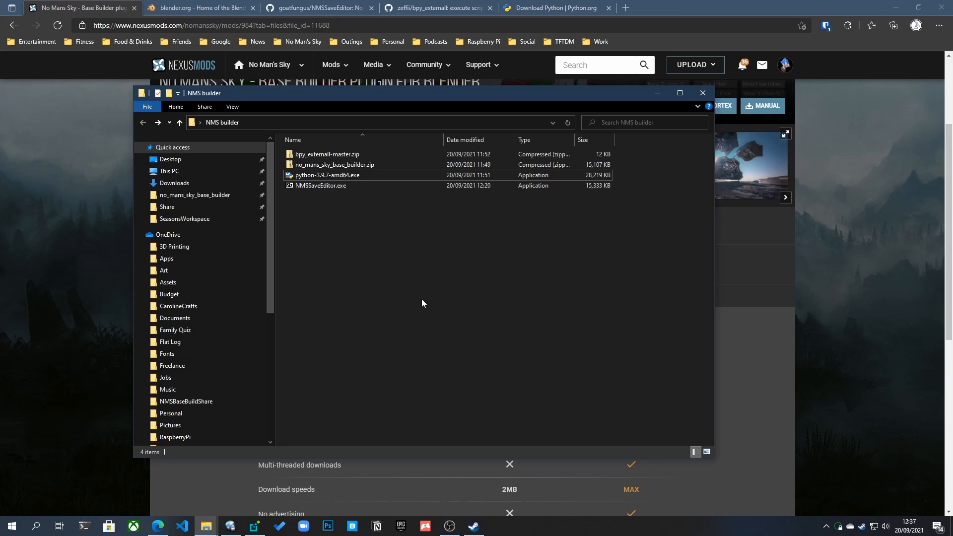
Step: Search Windows for "env", open the system's Environment Variables window from System Properties, and enlarge it
left_click(12, 526)
type("en")
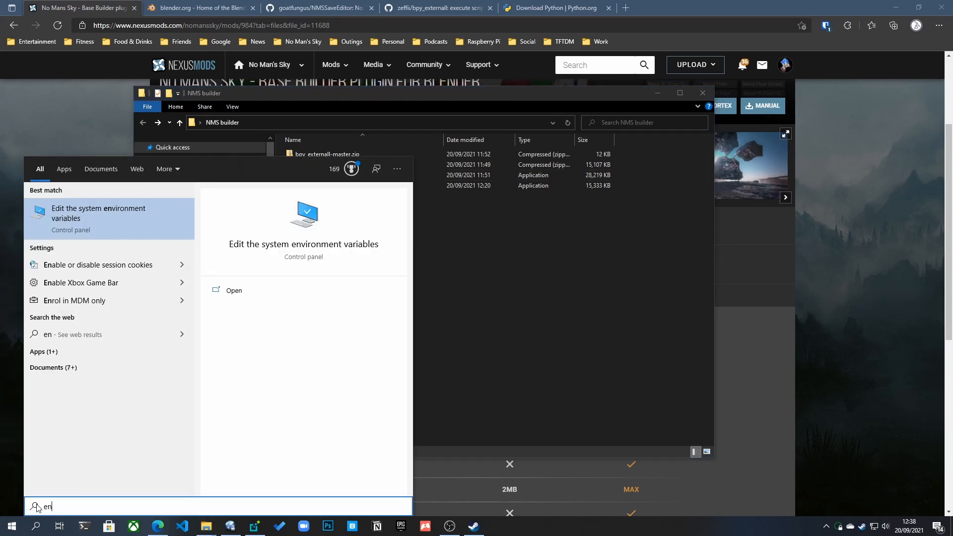
type("v")
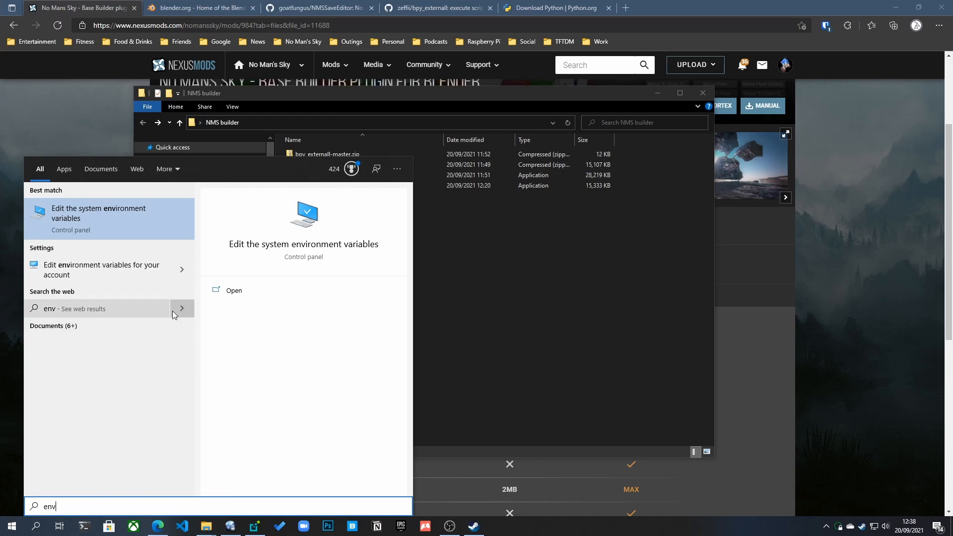
left_click(107, 216)
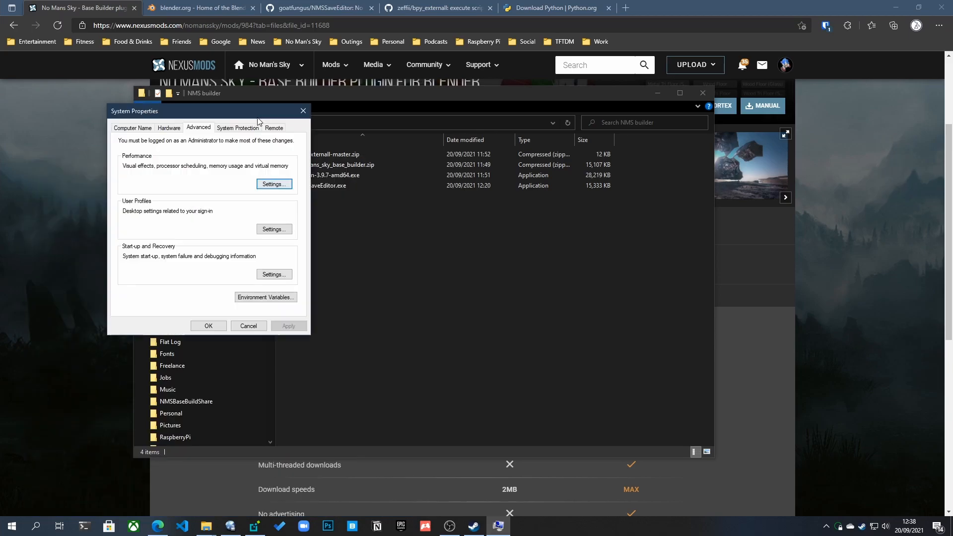
left_click_drag(252, 118, 432, 142)
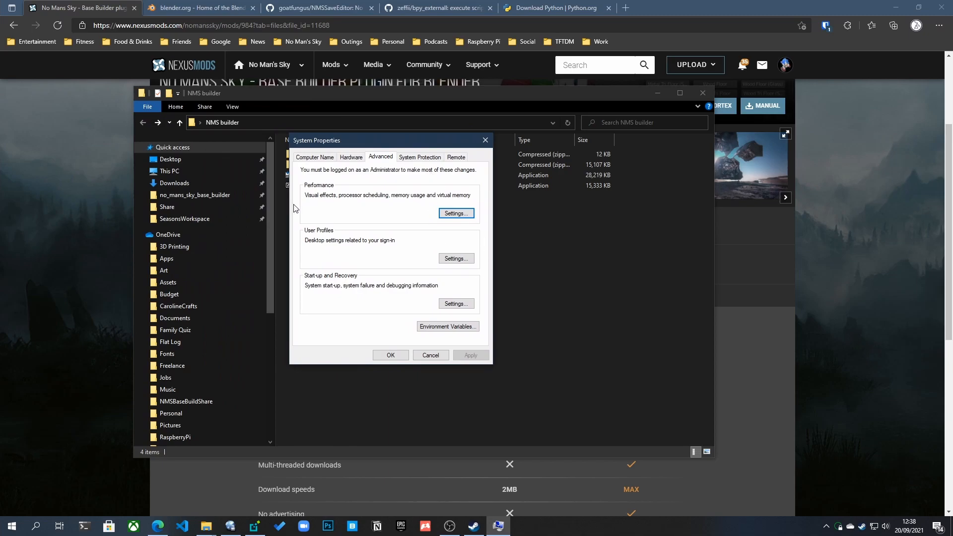
left_click(446, 327)
left_click_drag(629, 401, 768, 481)
left_click_drag(479, 125, 350, 86)
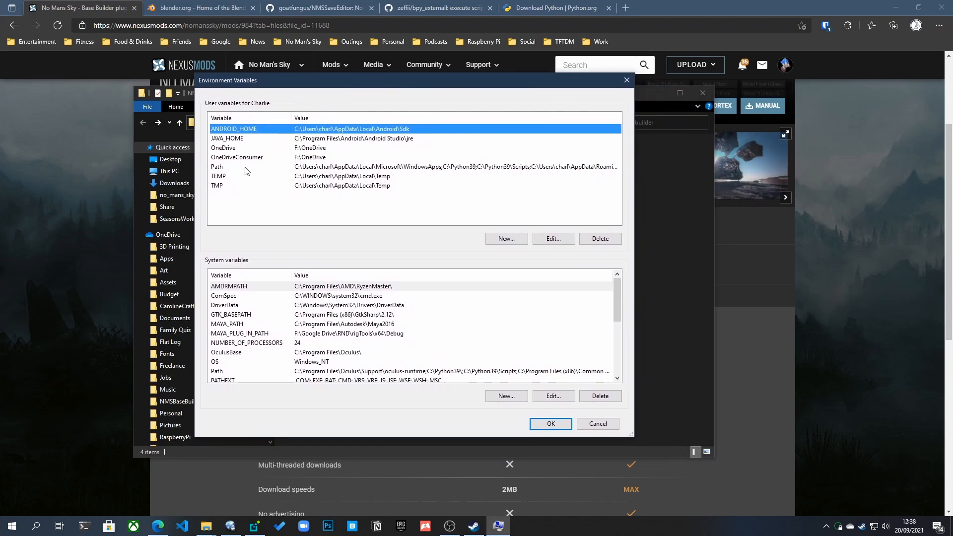
Step: Locate Path among the user and system variables, open the user Path for editing, and enlarge its window
left_click(221, 169)
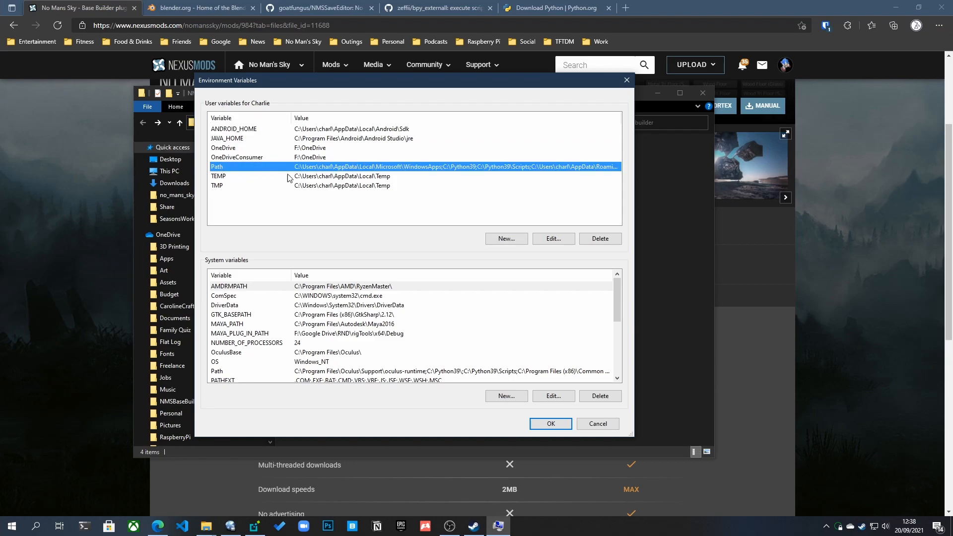
scroll(259, 344, "down", 2)
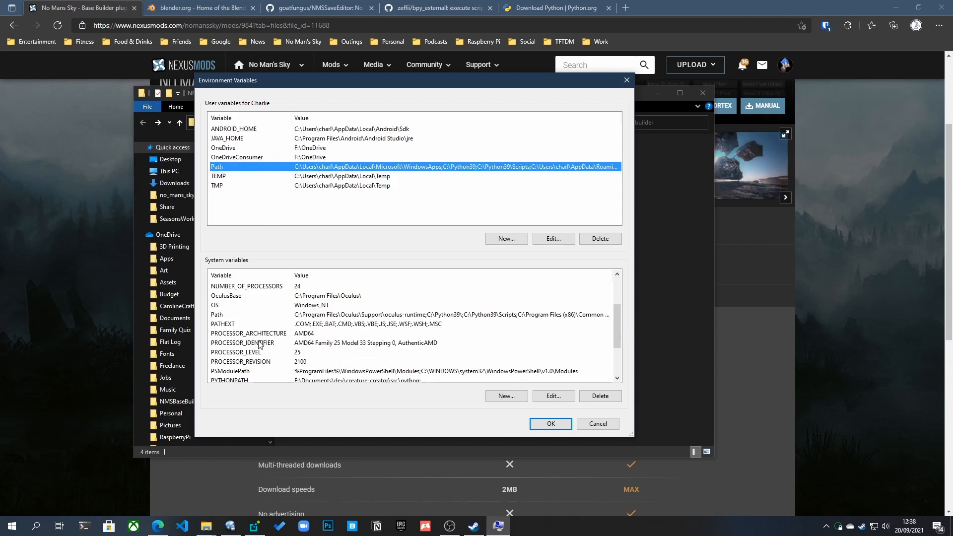
left_click(235, 316)
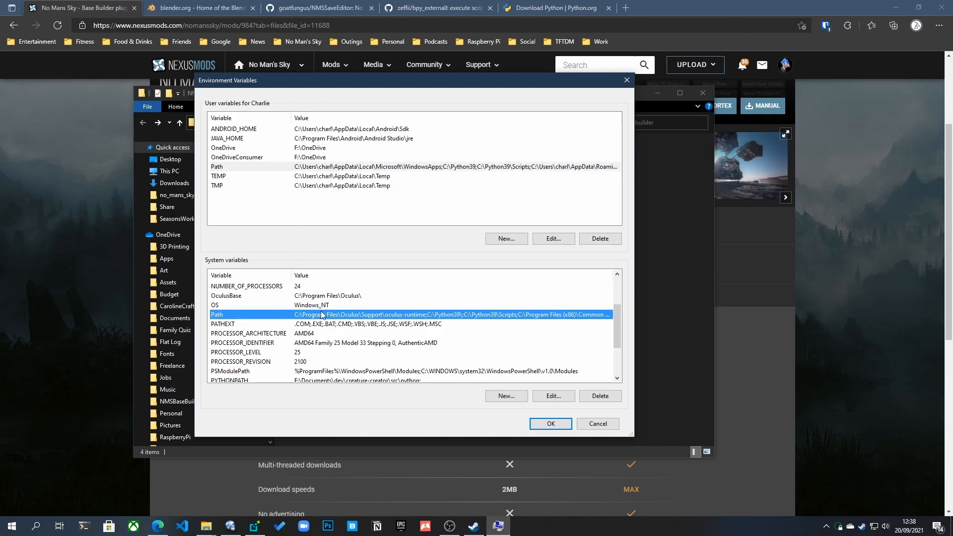
double_click(316, 167)
left_click_drag(367, 142, 236, 103)
left_click_drag(594, 381, 681, 405)
left_click_drag(330, 114, 345, 118)
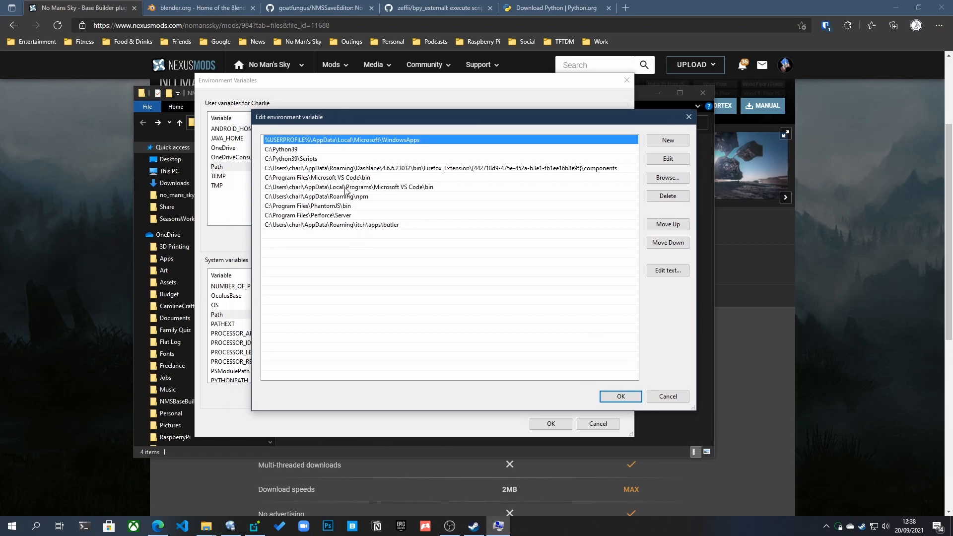
Step: Check the user Path for the C:\Python39 and C:\Python39\Scripts entries, and accept the list as it is
left_click(288, 149)
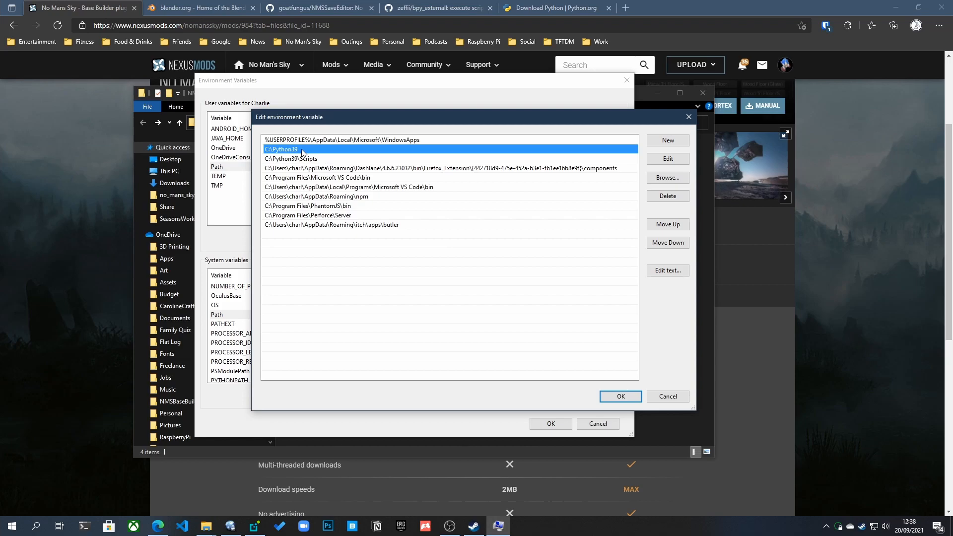
left_click(314, 158)
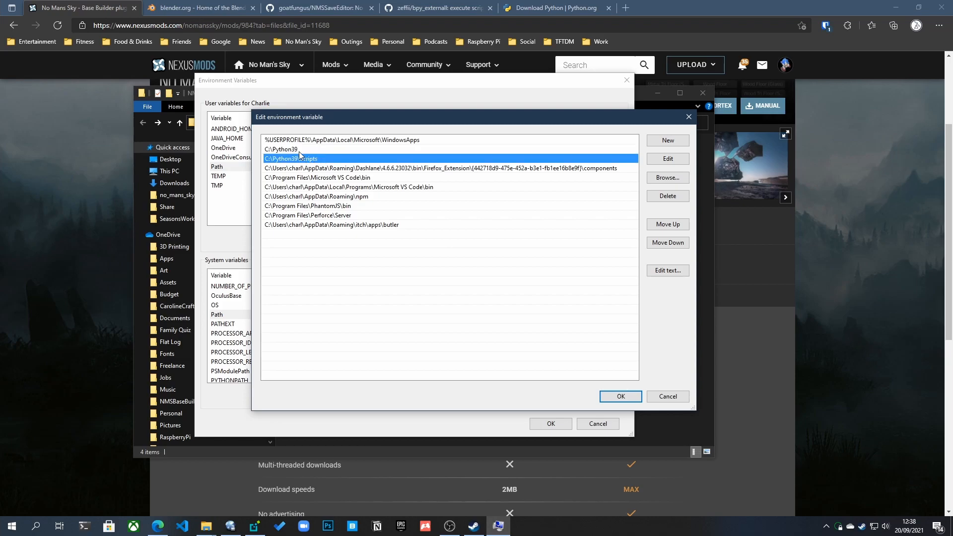
left_click(299, 150)
left_click(317, 161)
left_click(300, 150)
left_click(308, 161)
left_click(303, 150)
left_click(307, 161)
left_click(304, 151)
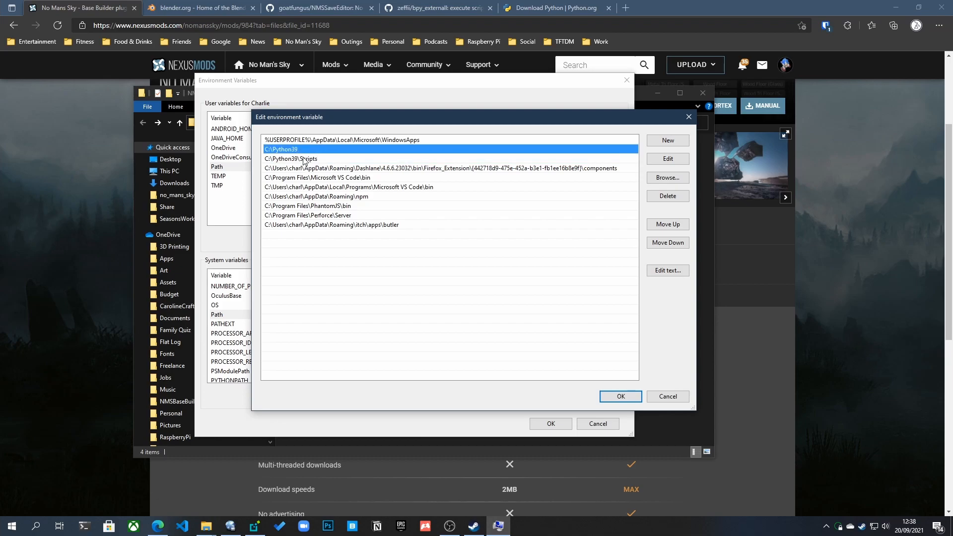
left_click(306, 160)
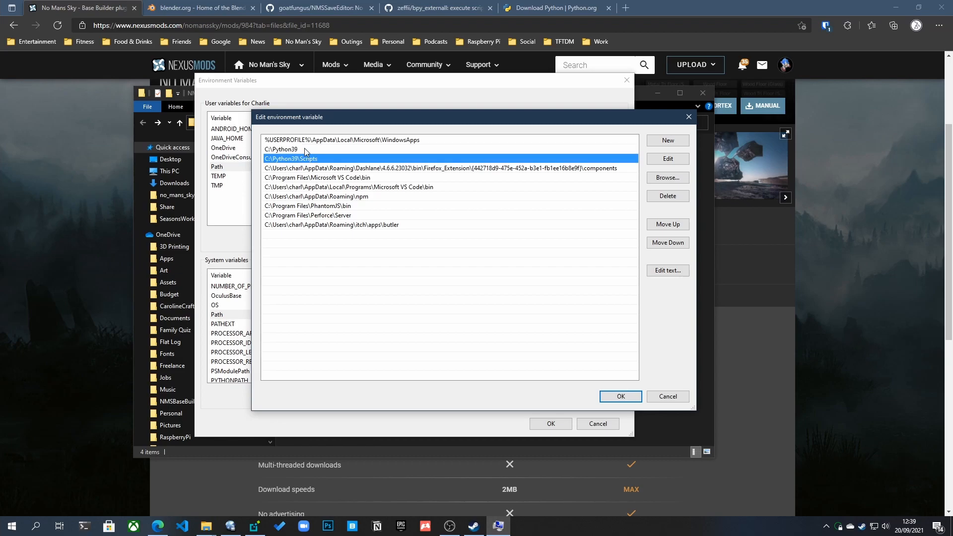
left_click(305, 148)
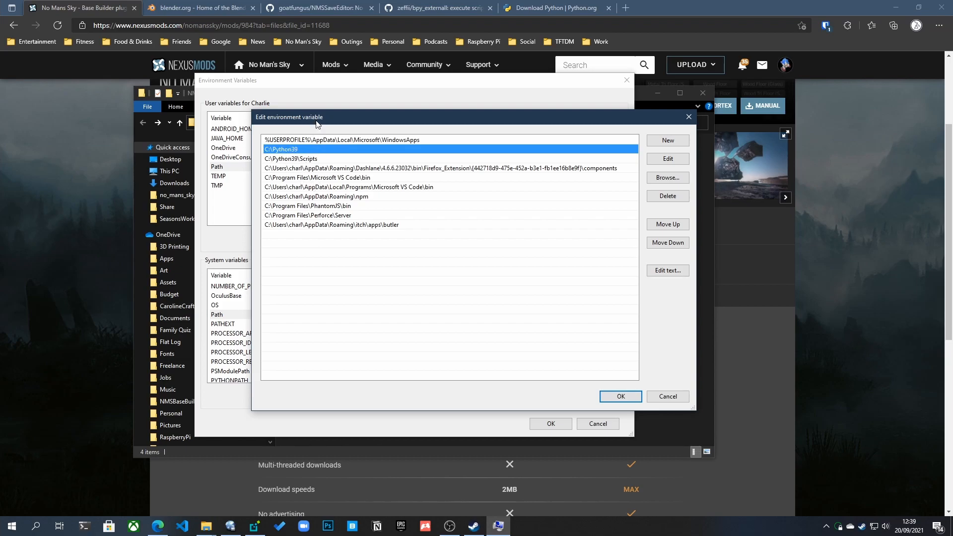
left_click_drag(316, 120, 333, 124)
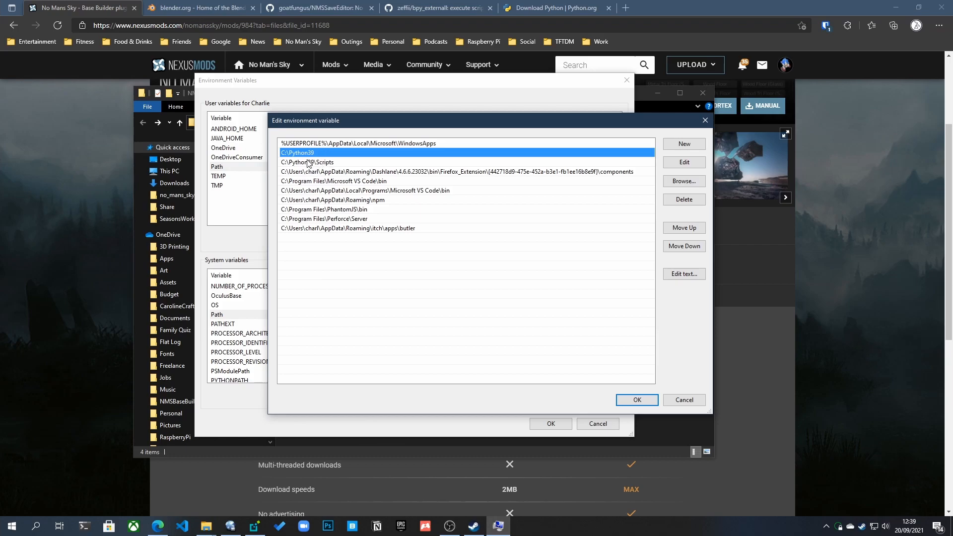
left_click(631, 398)
Step: Check the C:\Python39\ entry in the system Path variable, and accept and close all the system settings windows
double_click(255, 318)
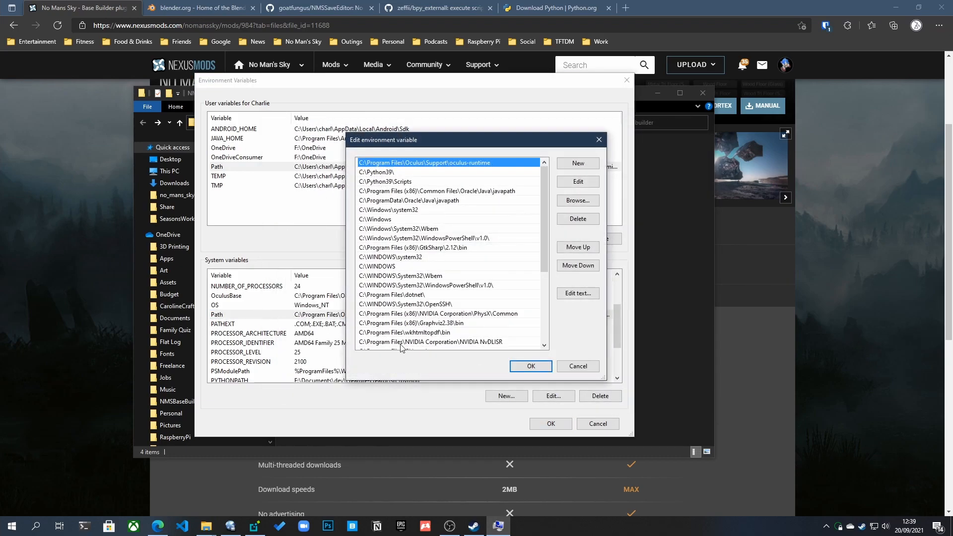
left_click_drag(615, 385, 721, 423)
left_click(399, 173)
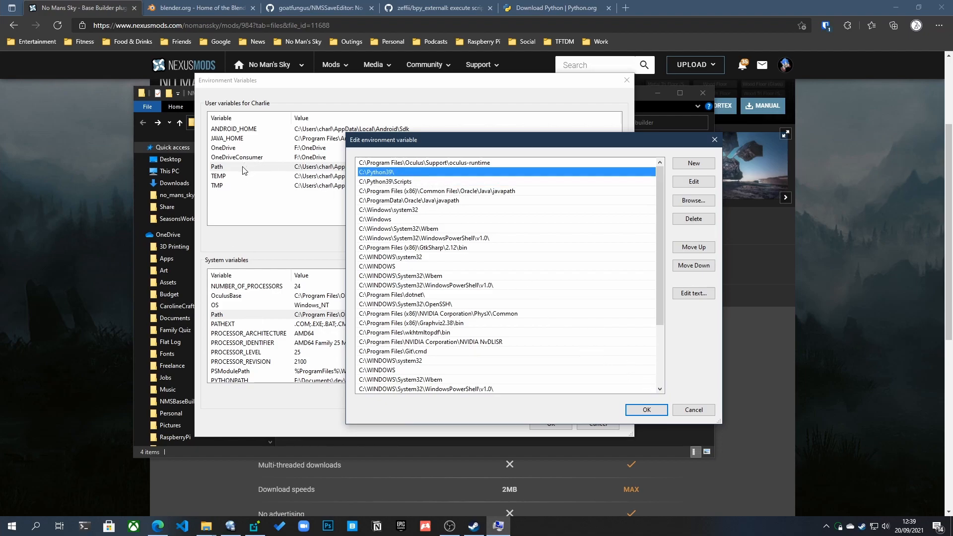
left_click(651, 412)
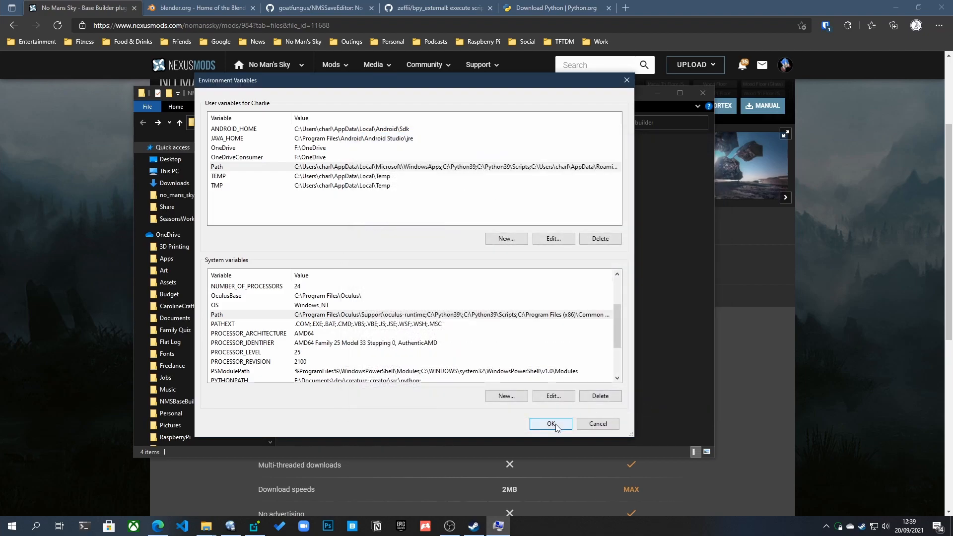
left_click(550, 423)
left_click(391, 356)
left_click_drag(346, 97, 360, 88)
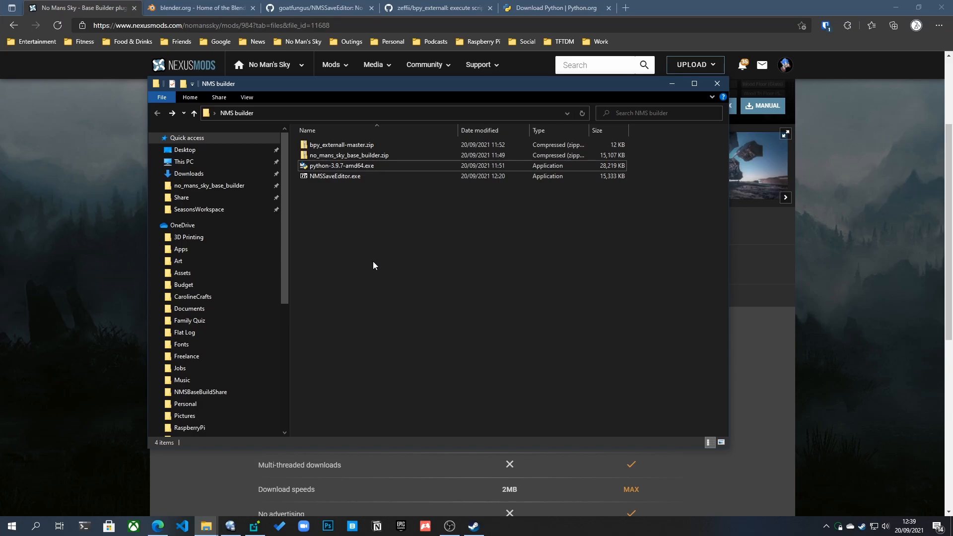
Step: Open a Command Prompt, enlarge its window, and run python to start the interpreter
left_click(11, 525)
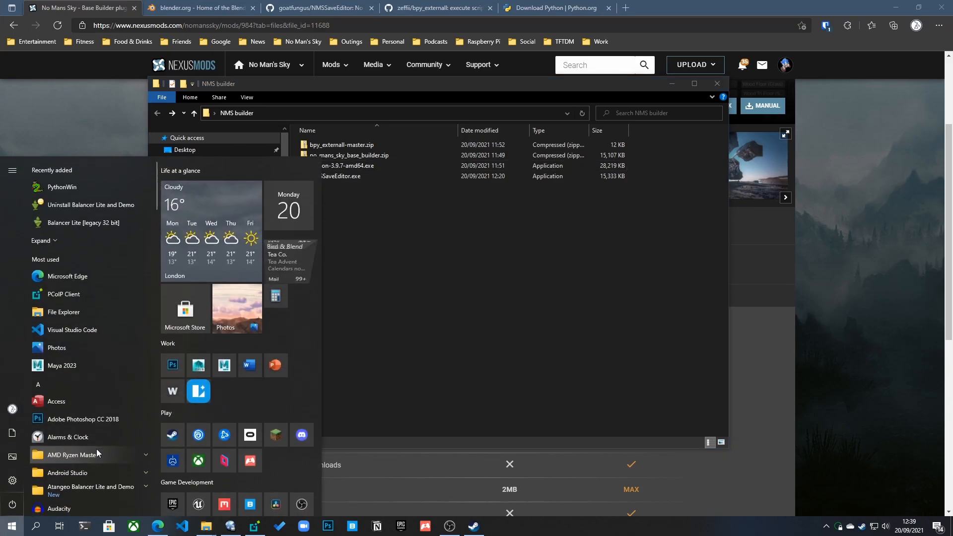
type("cmd")
key("Return")
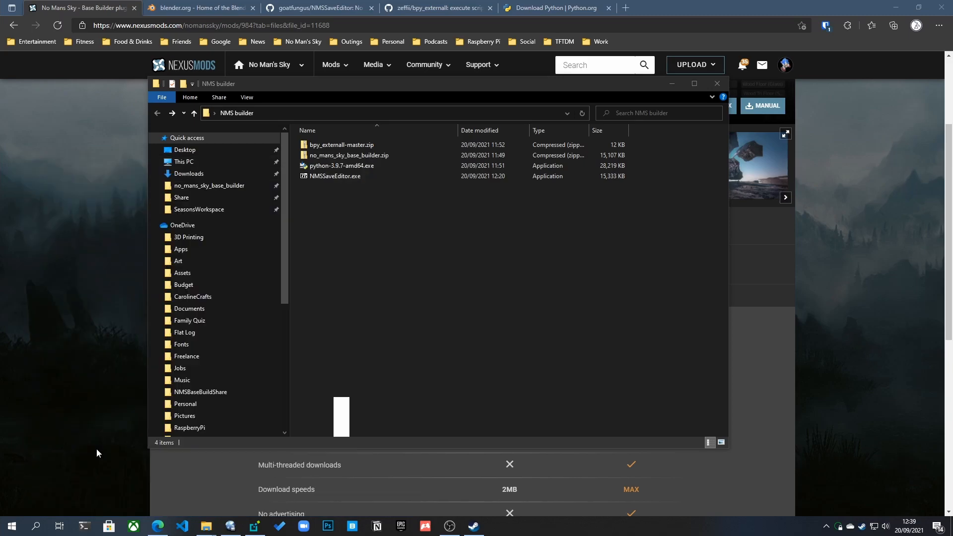
left_click_drag(221, 126, 268, 137)
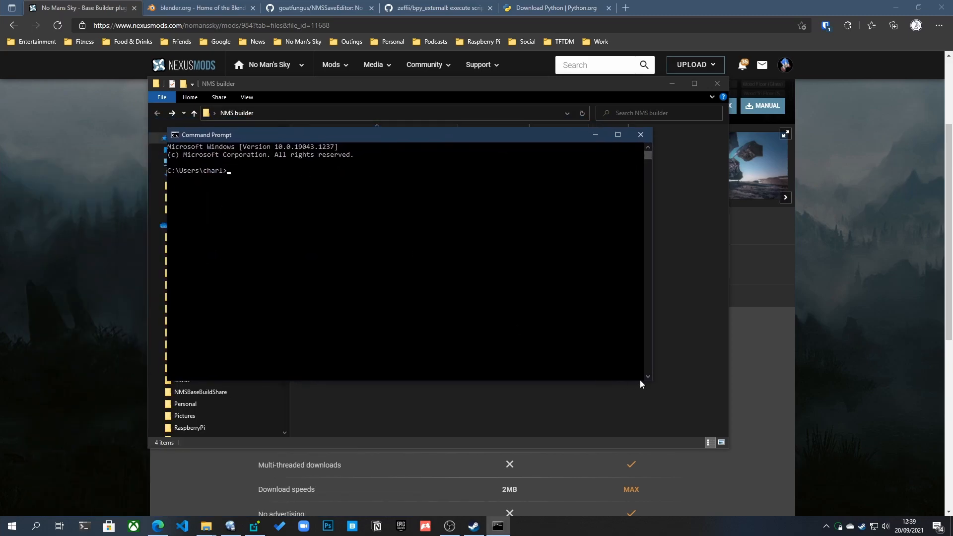
left_click_drag(651, 380, 737, 440)
left_click(483, 297)
type("python")
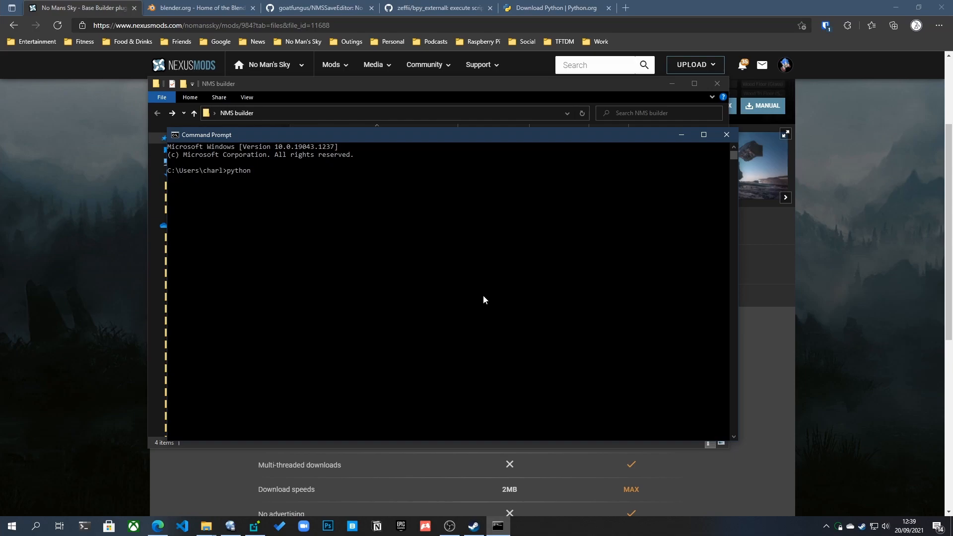
key("Return")
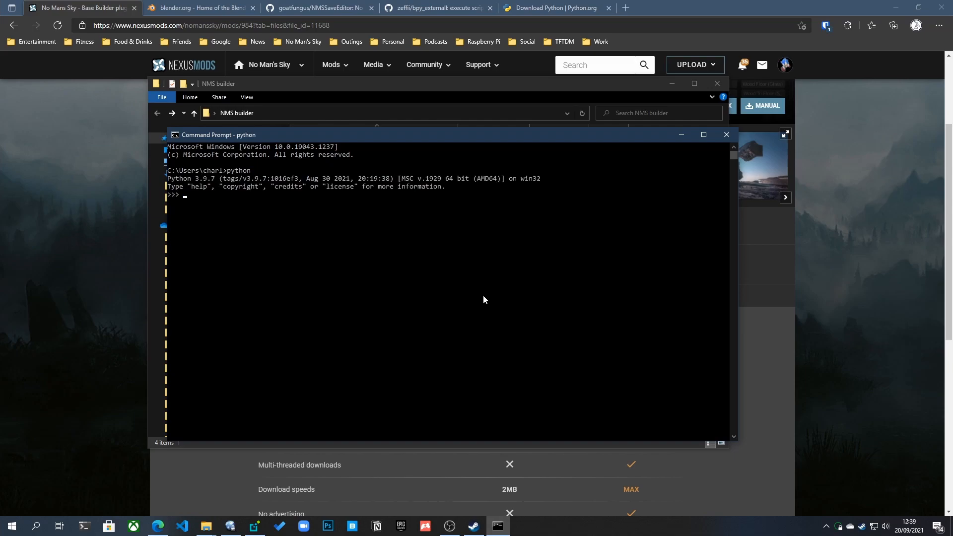
Step: Highlight the Python version information and leave the interpreter with exit()
left_click_drag(451, 187, 168, 180)
left_click(257, 200)
key("Escape")
type("exit()")
key("Return")
Step: Run pip in the Command Prompt and look through its help output
type("pip")
key("Return")
left_click_drag(566, 424, 201, 257)
scroll(223, 243, "up", 1)
scroll(201, 214, "down", 10)
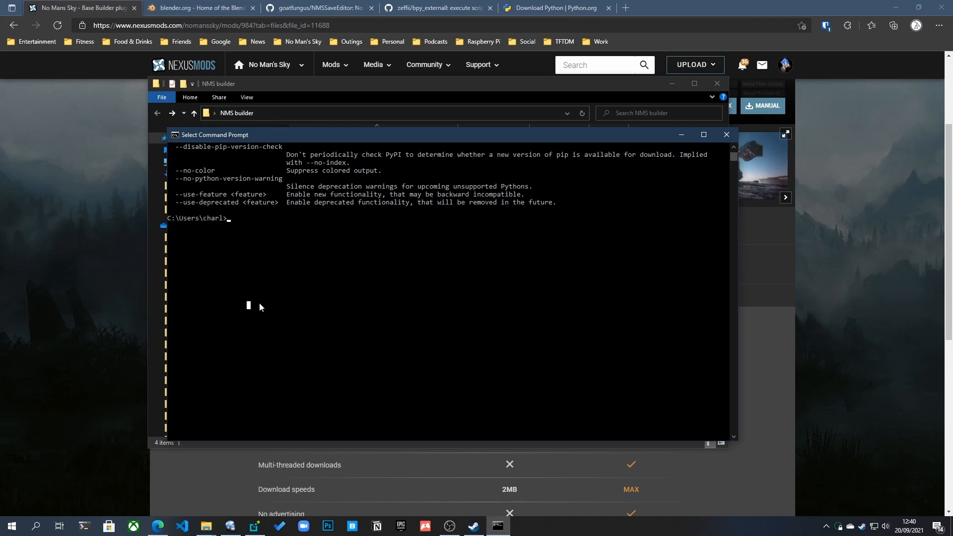
left_click(285, 290)
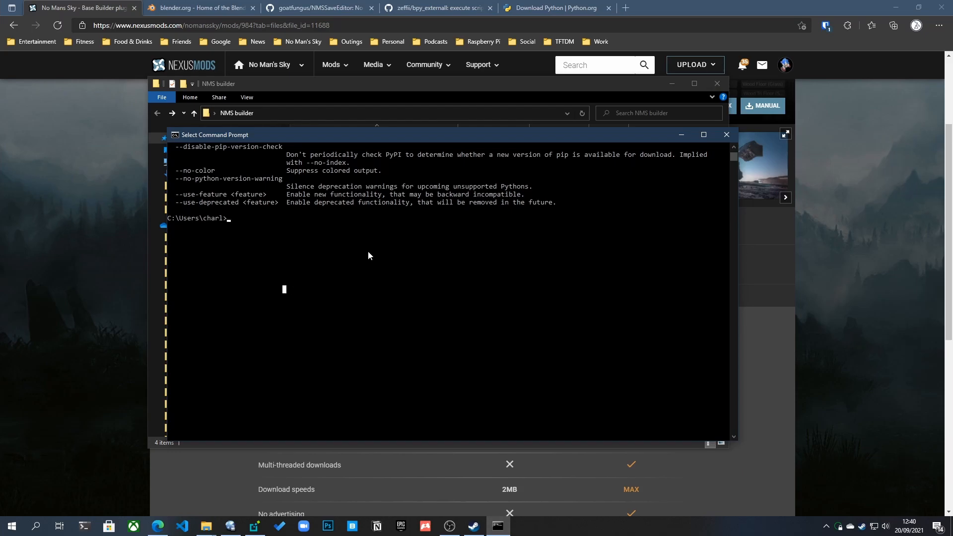
Step: Close the Command Prompt and select NMSSaveEditor.exe in the NMS builder folder
left_click(728, 138)
left_click_drag(355, 83, 365, 106)
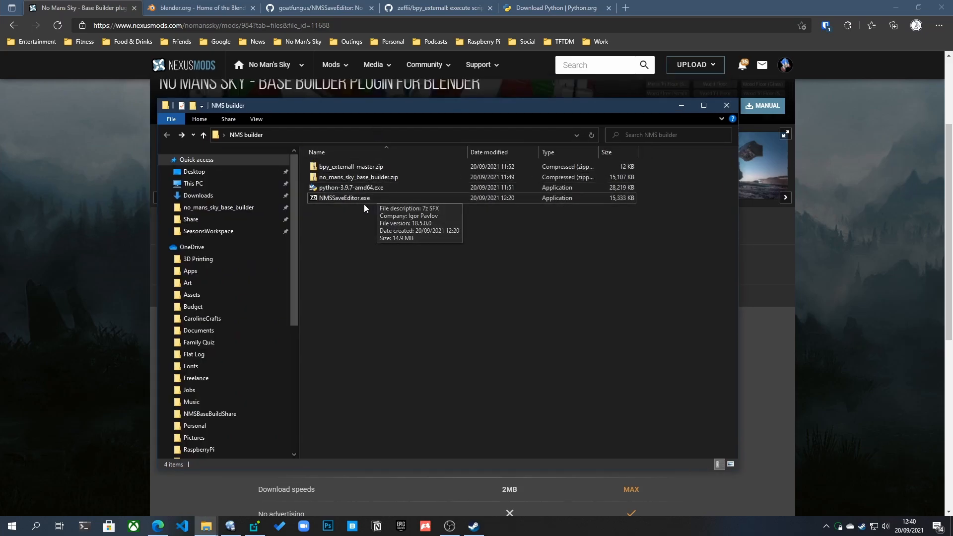
left_click_drag(346, 112, 337, 110)
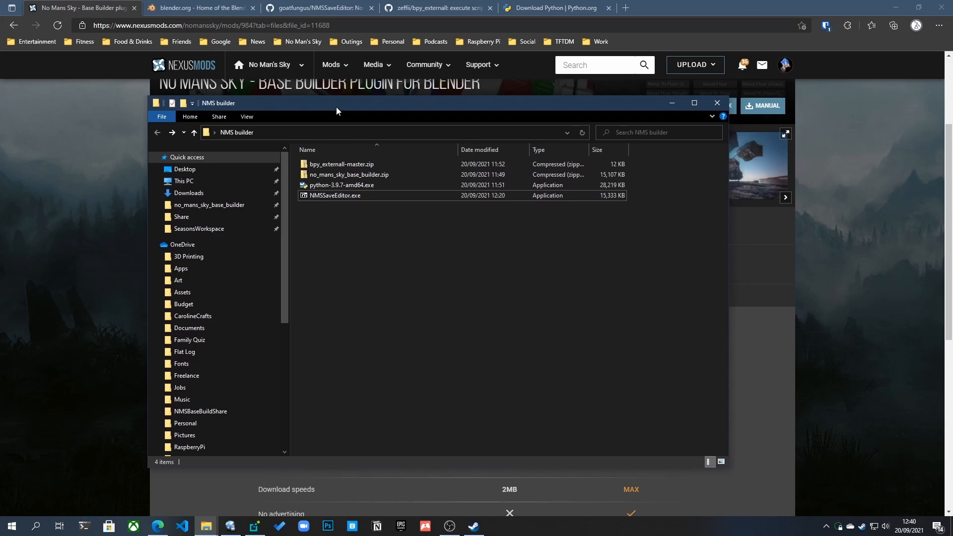
left_click_drag(362, 220, 334, 193)
left_click(341, 198)
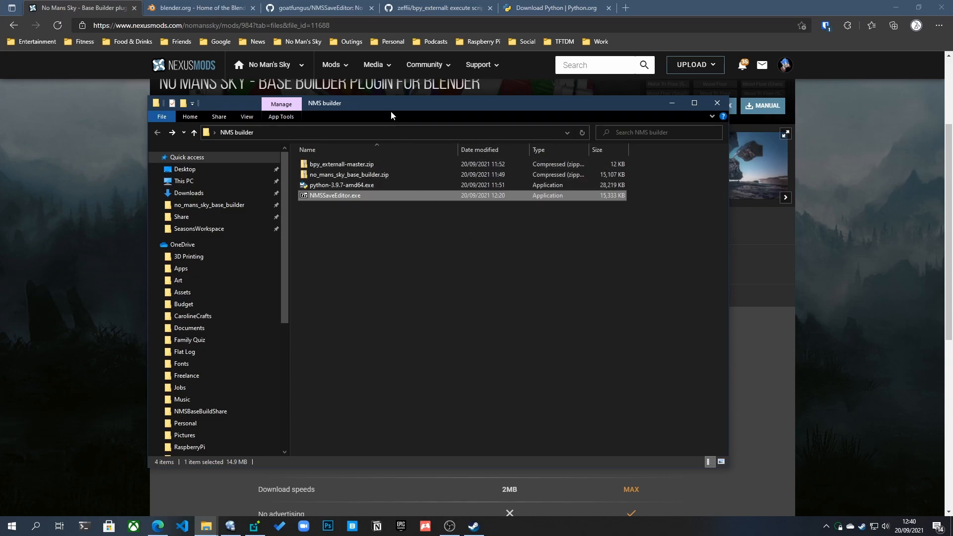
Step: Clear the file selection in the NMS builder folder and launch Blender through Steam
left_click_drag(392, 108, 404, 113)
left_click(433, 234)
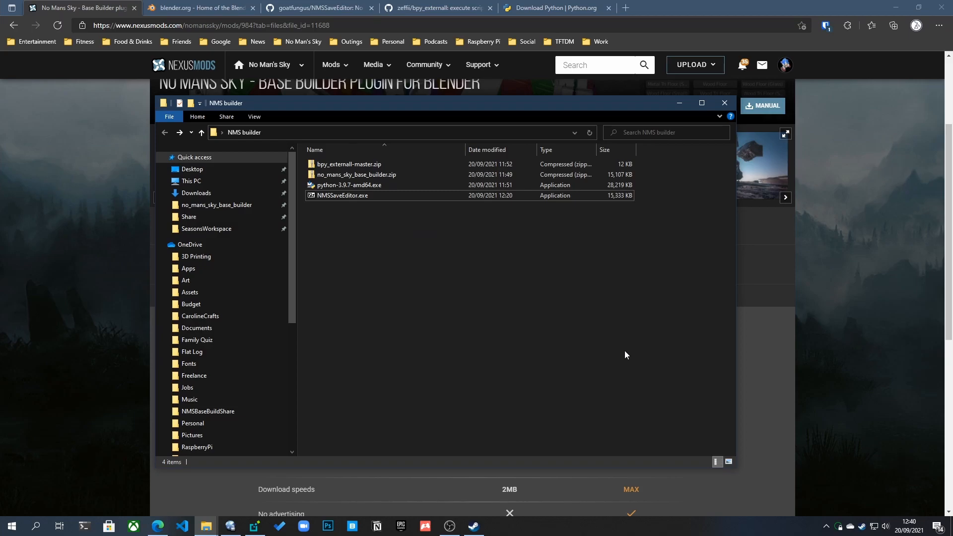
right_click(861, 527)
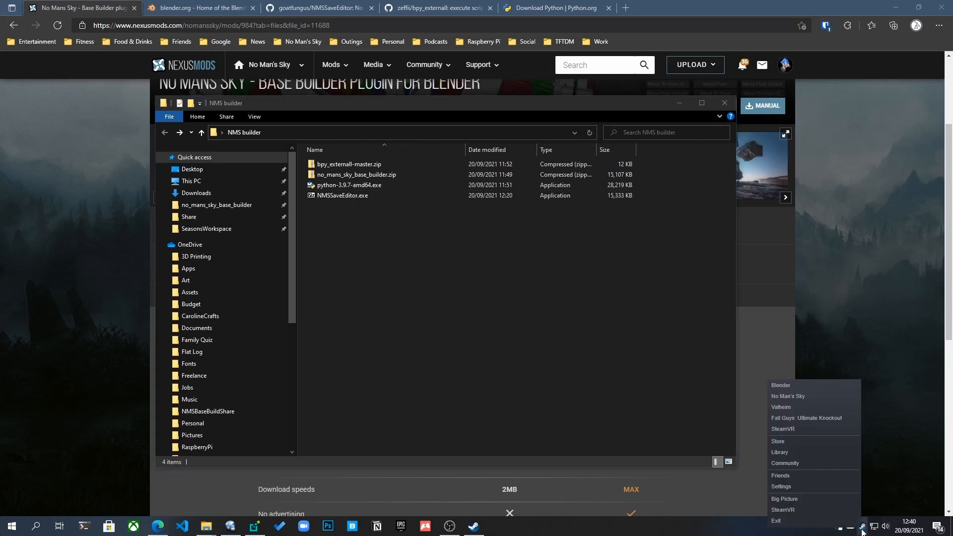
left_click(786, 386)
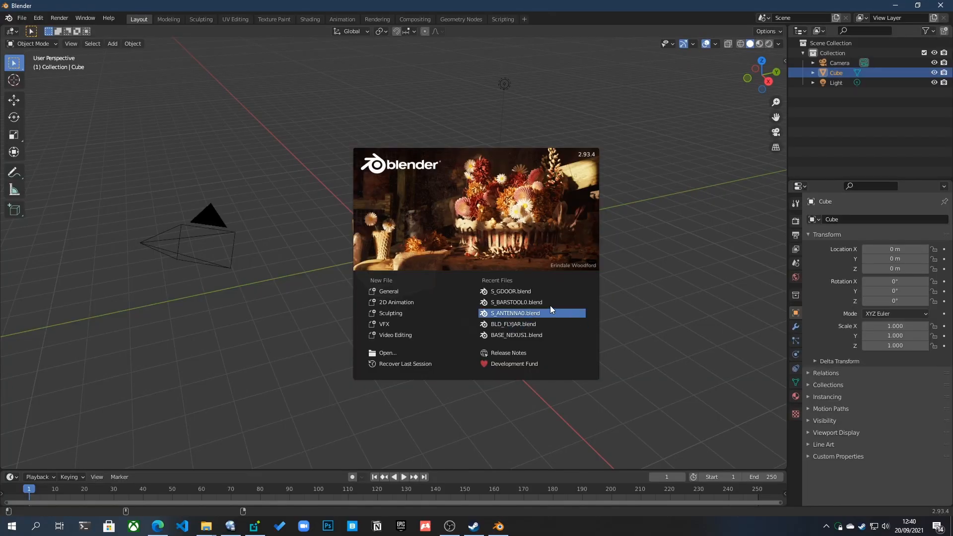
Step: Dismiss the splash screen and bring up Blender's Preferences window over the middle of the viewport
left_click(446, 218)
mouse_move(427, 282)
middle_mouse_down()
mouse_move(451, 294)
mouse_move(385, 277)
mouse_move(424, 293)
mouse_move(407, 288)
mouse_move(419, 286)
middle_mouse_up()
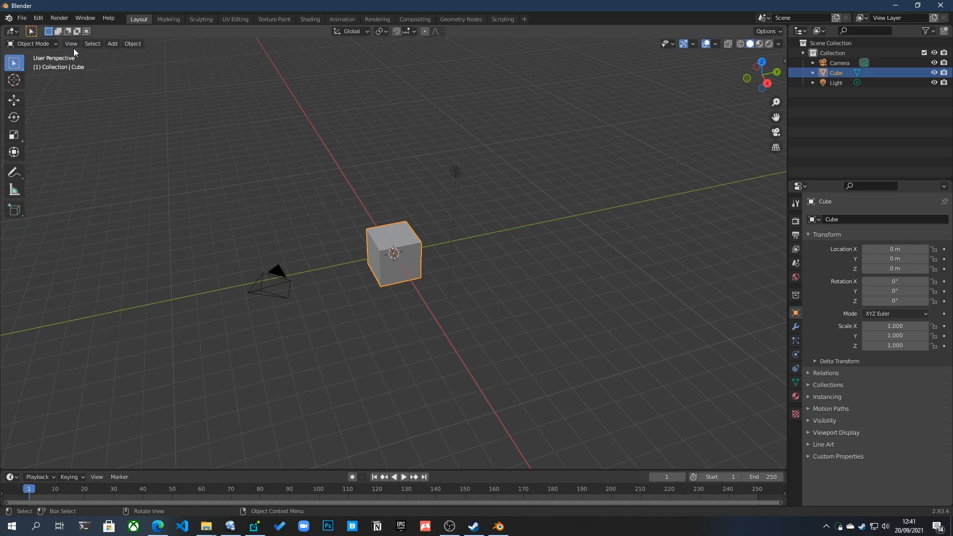
left_click(37, 18)
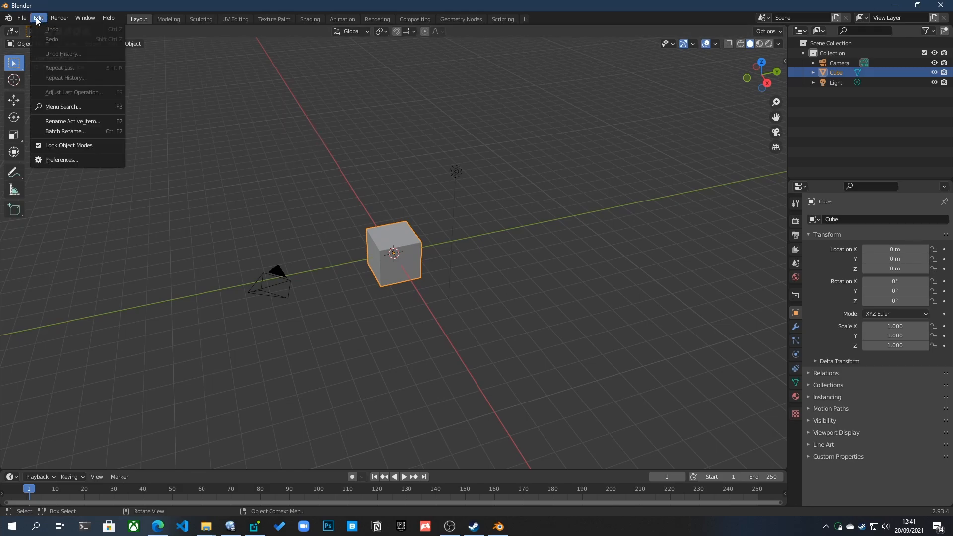
left_click(61, 159)
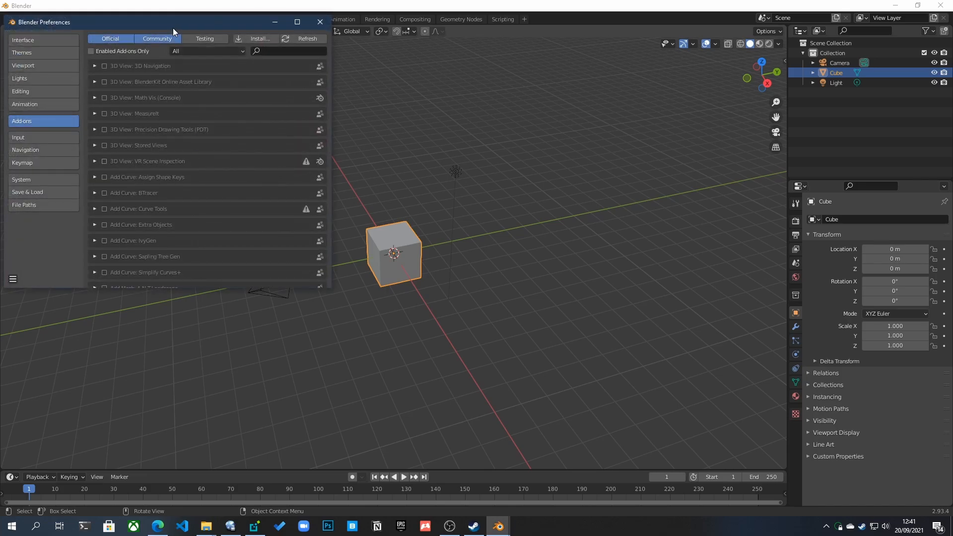
left_click_drag(178, 23, 435, 83)
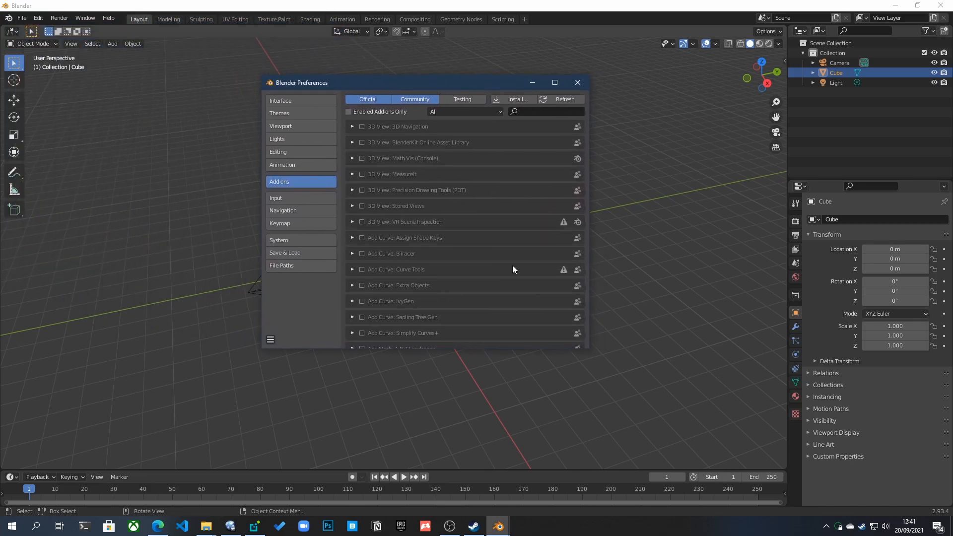
Step: Enlarge the Preferences window and show the add-ons settings
left_click(290, 102)
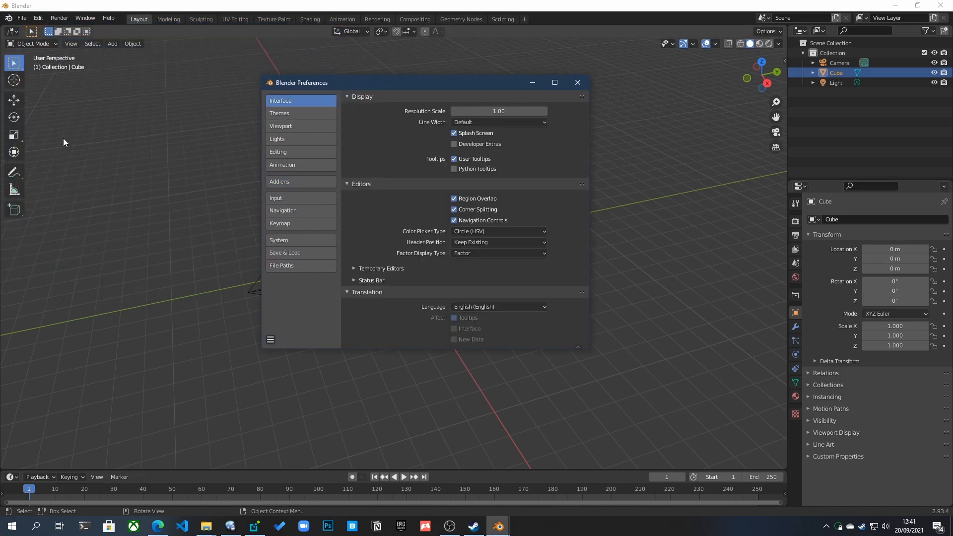
left_click_drag(304, 86, 313, 92)
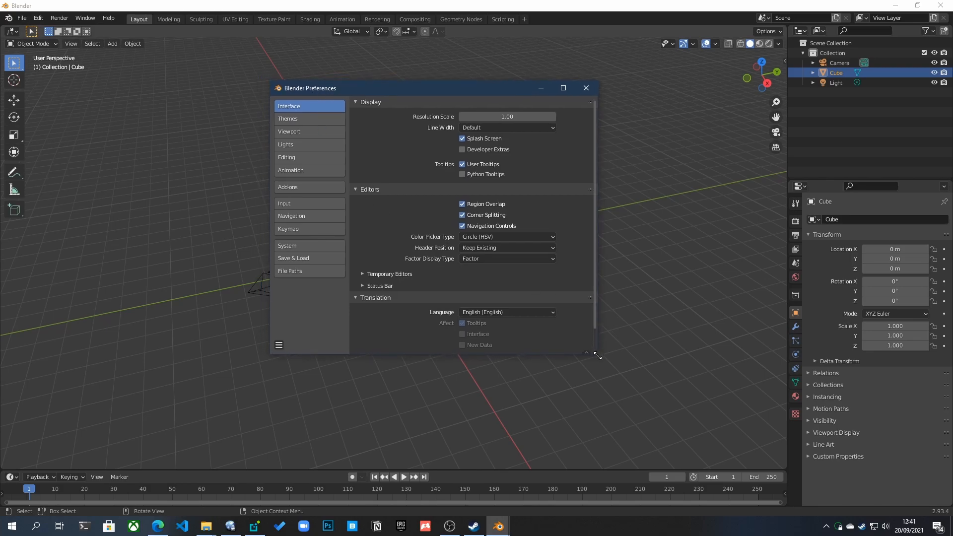
left_click_drag(597, 354, 685, 389)
left_click_drag(407, 89, 383, 83)
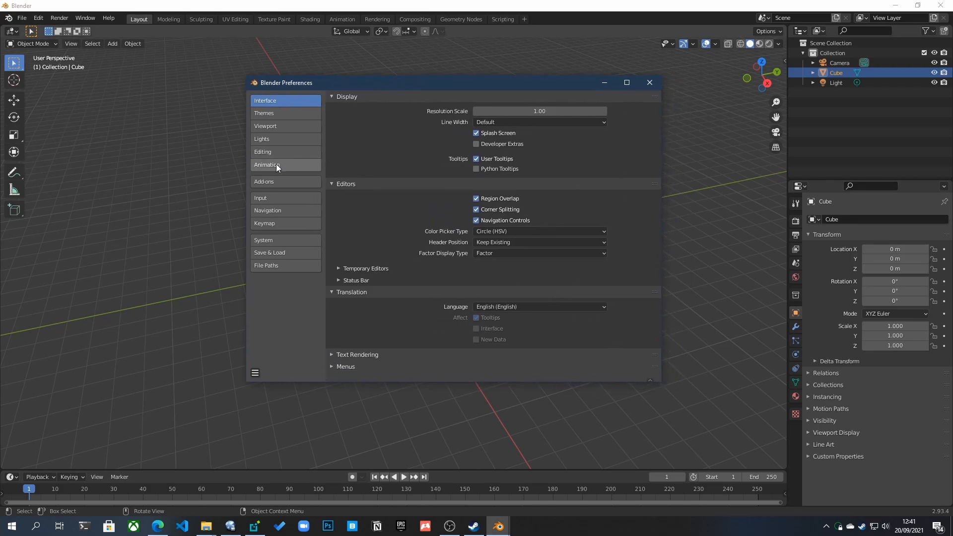
left_click(271, 182)
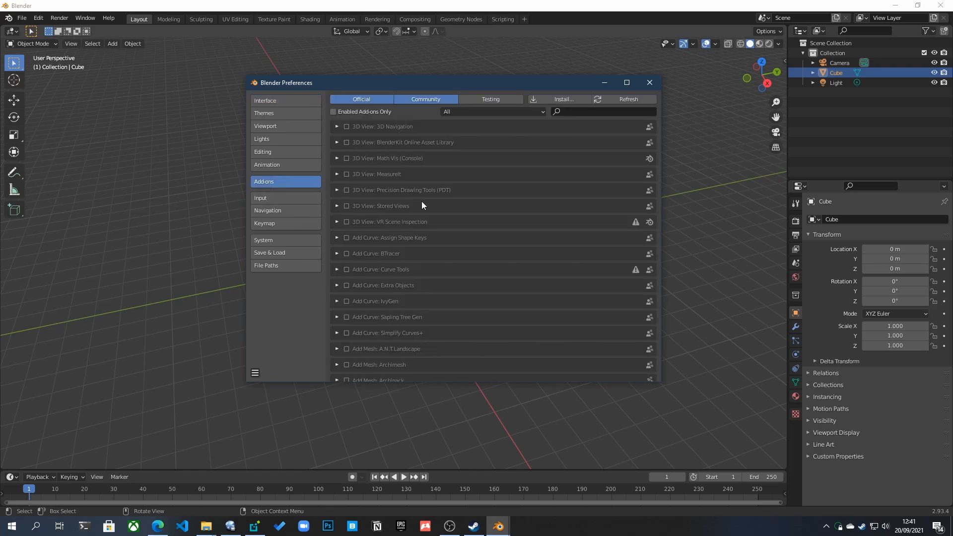
left_click_drag(466, 84, 416, 82)
left_click_drag(608, 134, 544, 90)
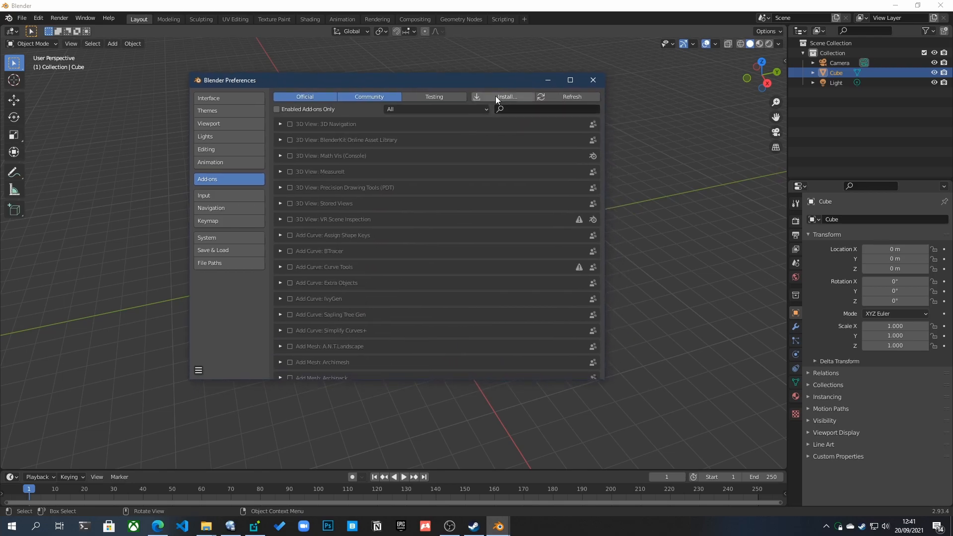
Step: Install the add-on bpy_externall-master.zip from the NMS builder folder on the Desktop
left_click(504, 97)
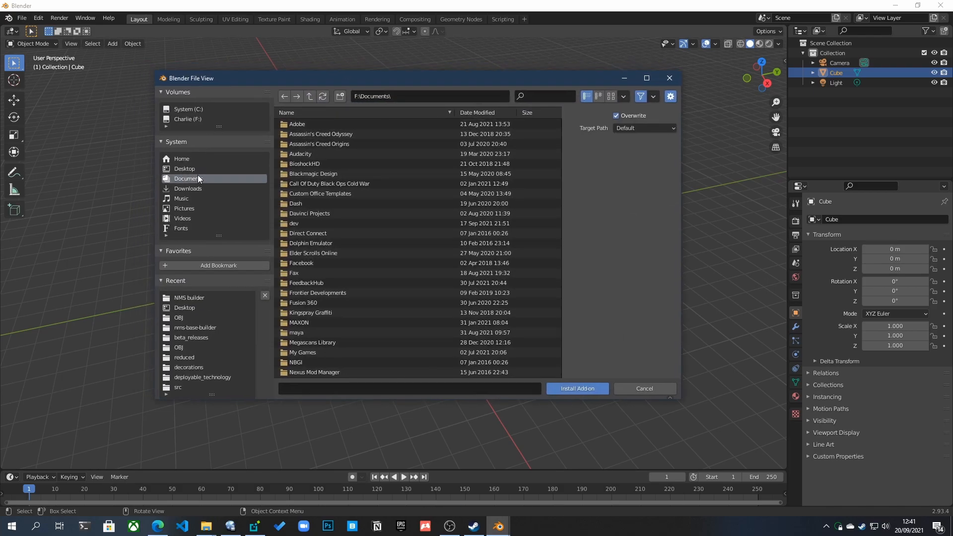
left_click(197, 169)
left_click(319, 125)
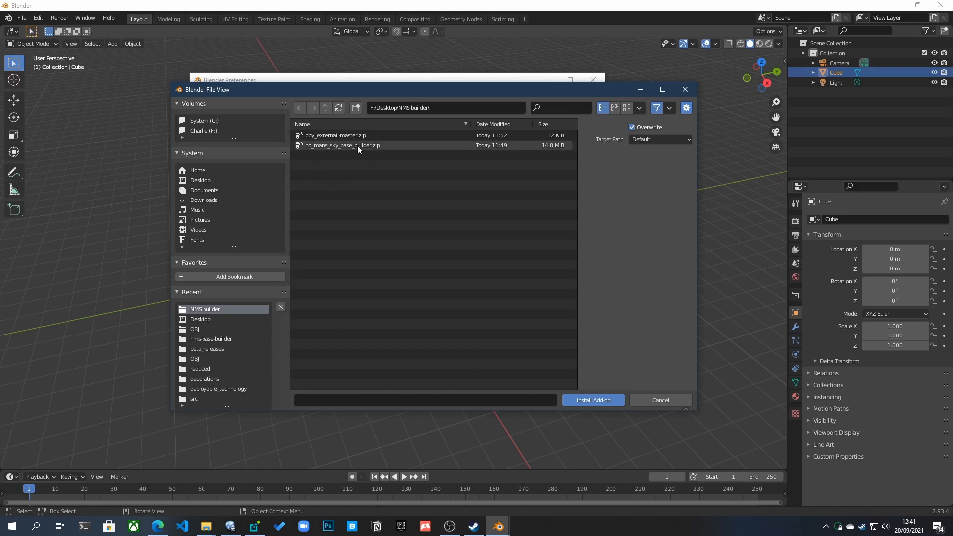
left_click(338, 136)
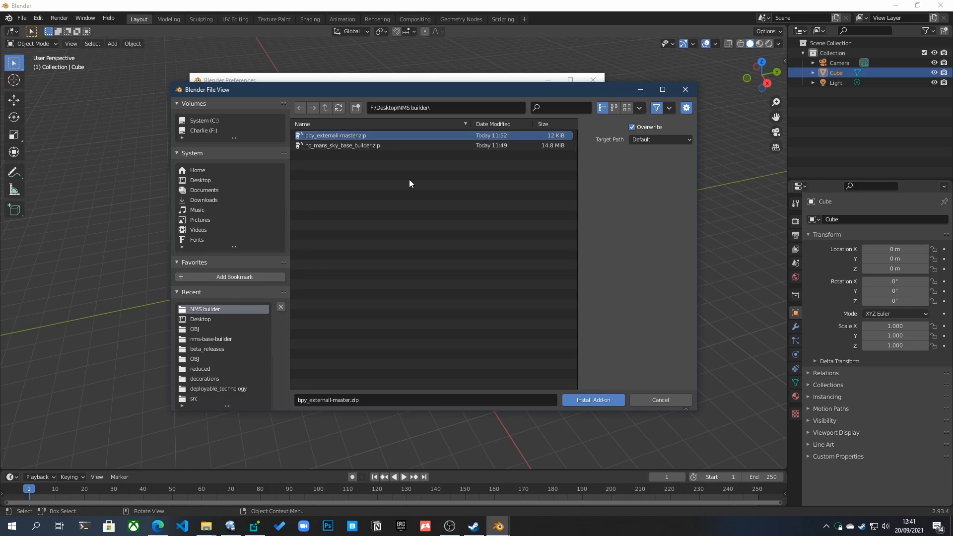
left_click(594, 400)
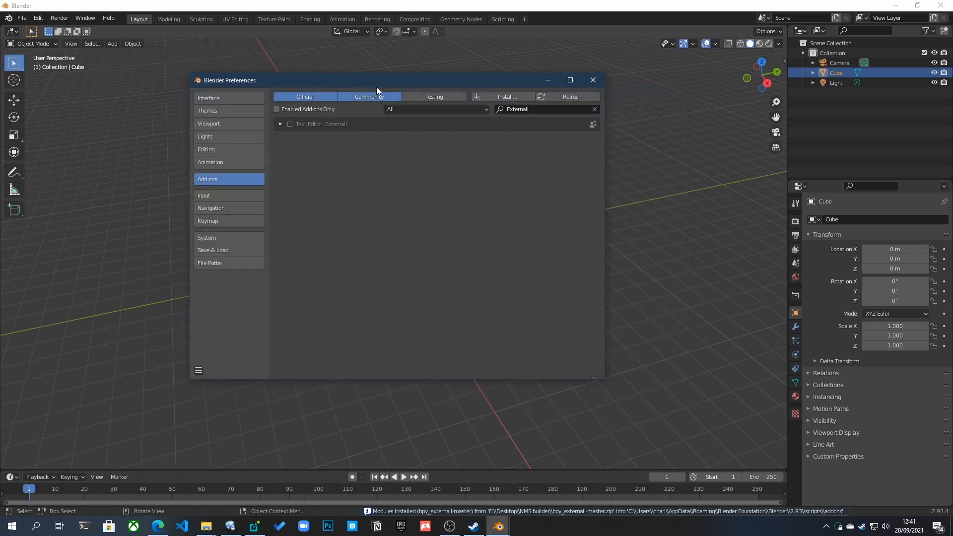
Step: Enable the Text Editor: Externall add-on and check its details in a widened Preferences window
left_click_drag(379, 79, 387, 80)
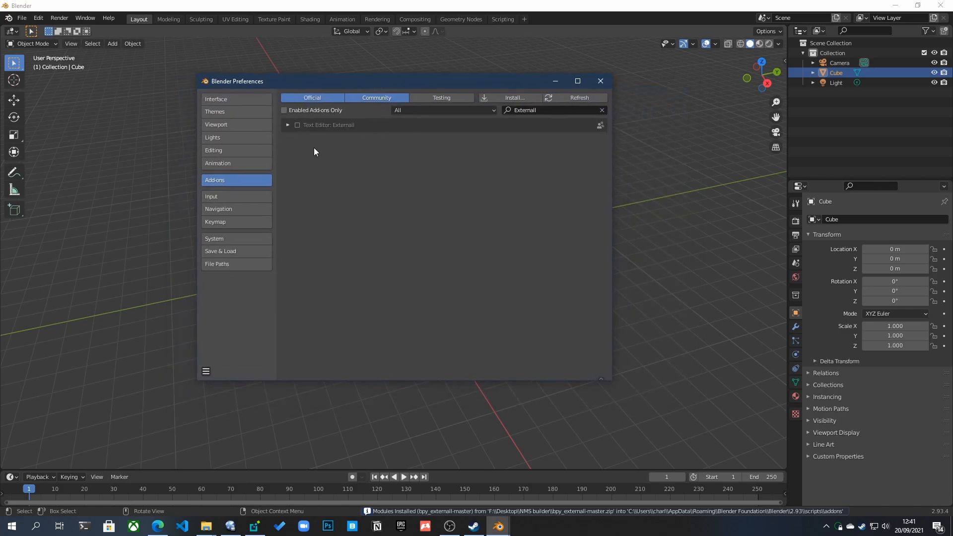
left_click(298, 126)
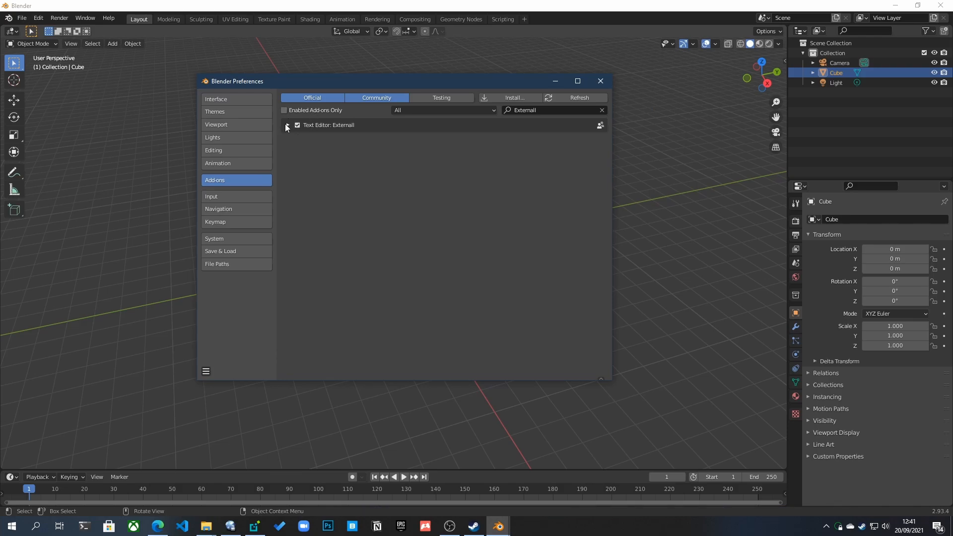
left_click(287, 126)
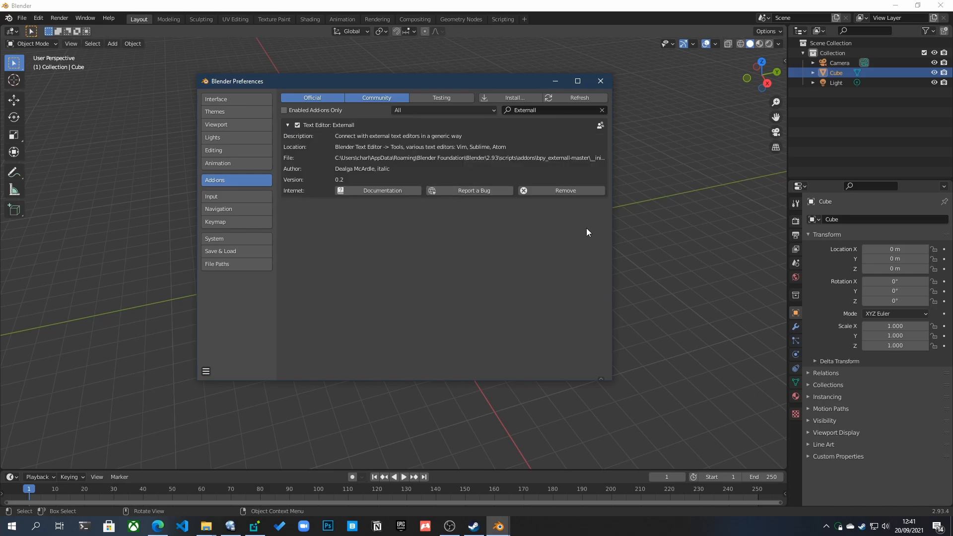
left_click_drag(612, 227, 667, 227)
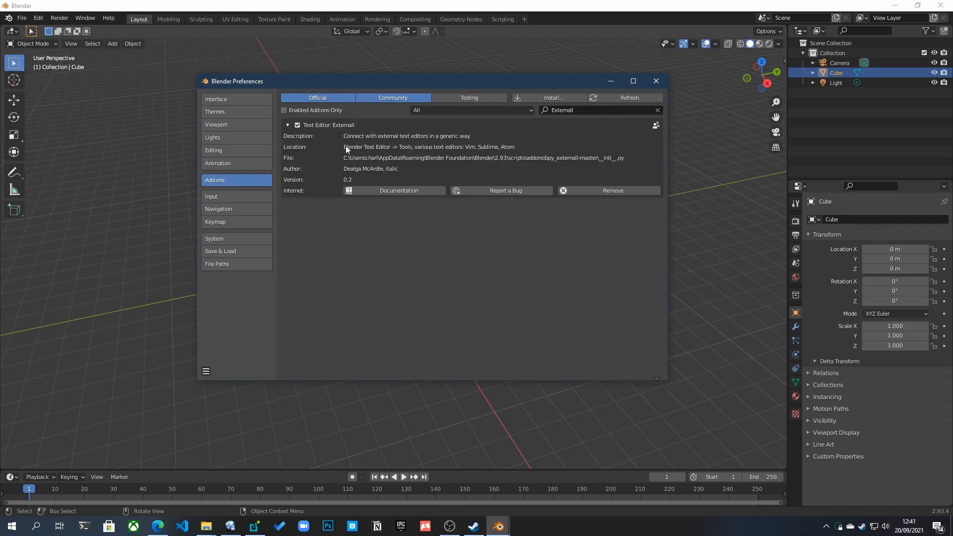
left_click(287, 124)
left_click_drag(386, 81, 366, 89)
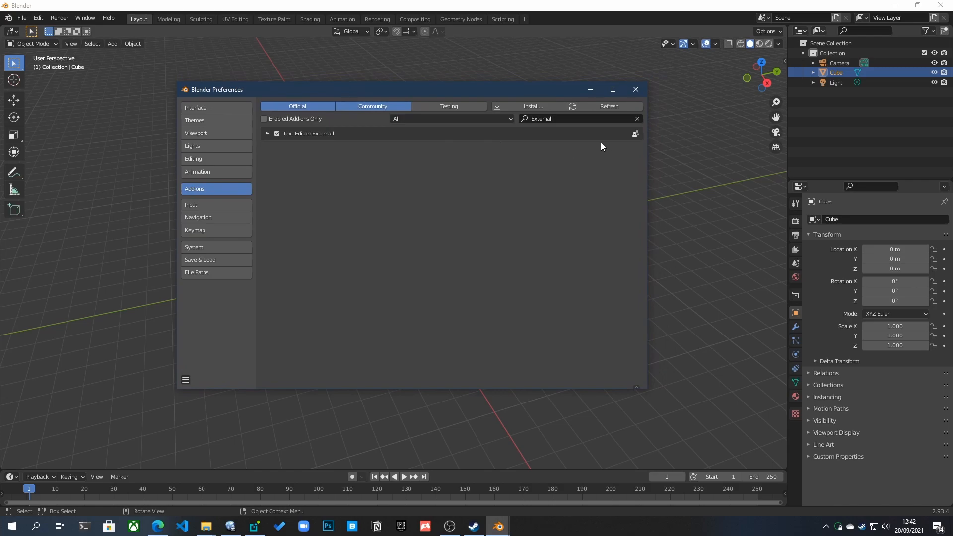
Step: Install the add-on no_mans_sky_base_builder.zip from the NMS builder folder
left_click(523, 106)
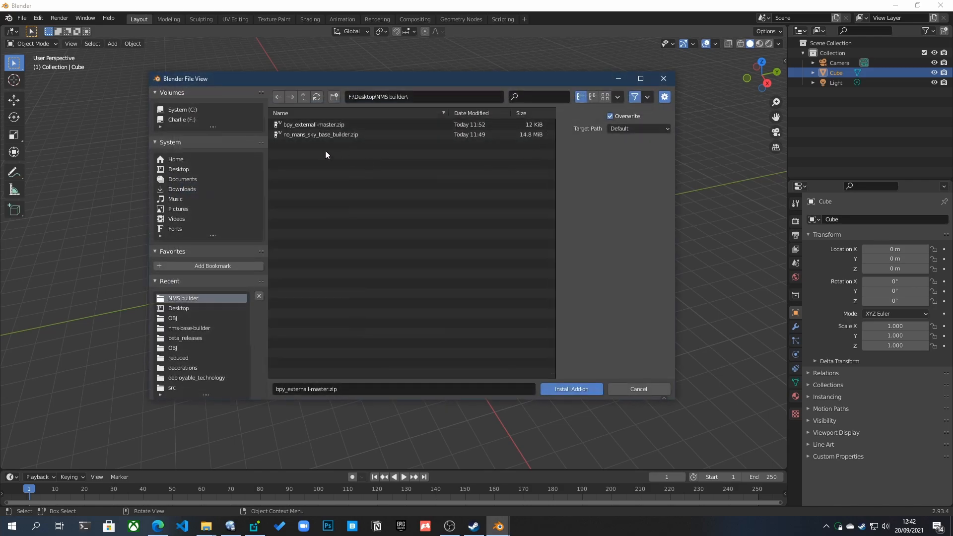
left_click(303, 134)
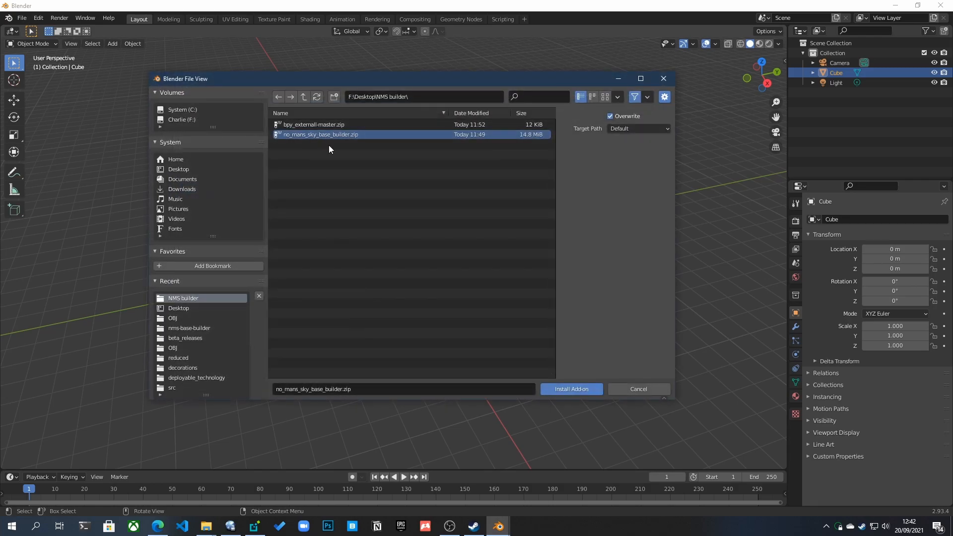
left_click(572, 389)
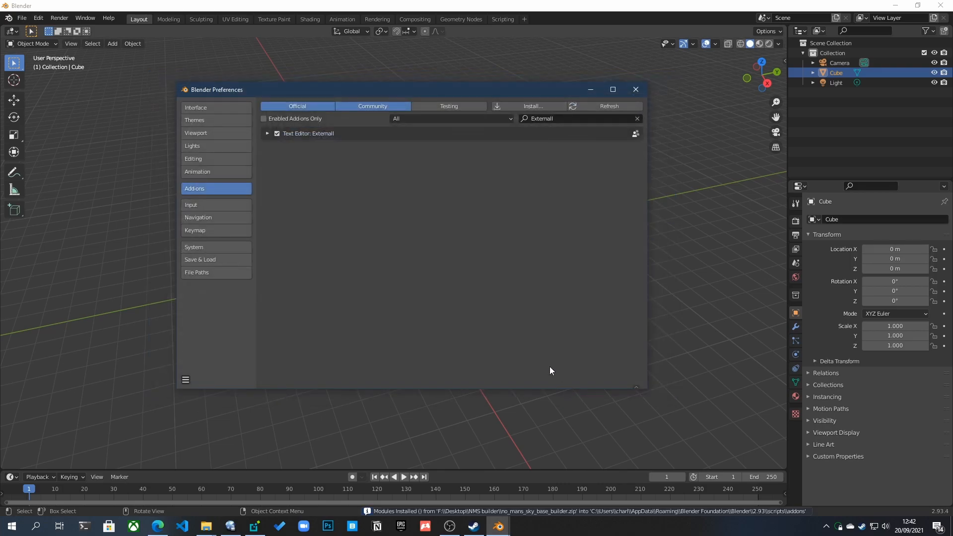
Step: Search the add-ons for "no m", enable Game Engine: No Mans Sky Base Builder and close the Preferences
left_click(573, 118)
left_click_drag(531, 92, 533, 99)
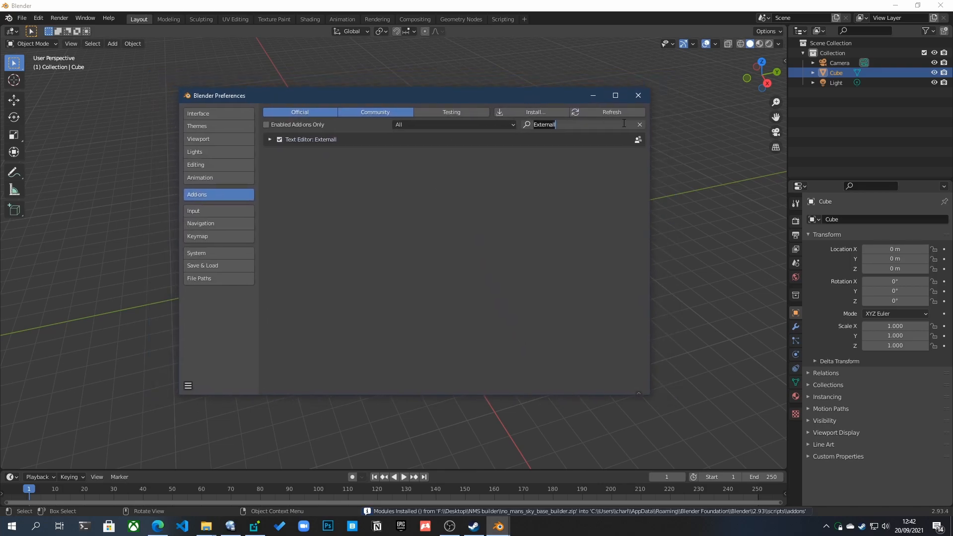
left_click(640, 125)
left_click(572, 123)
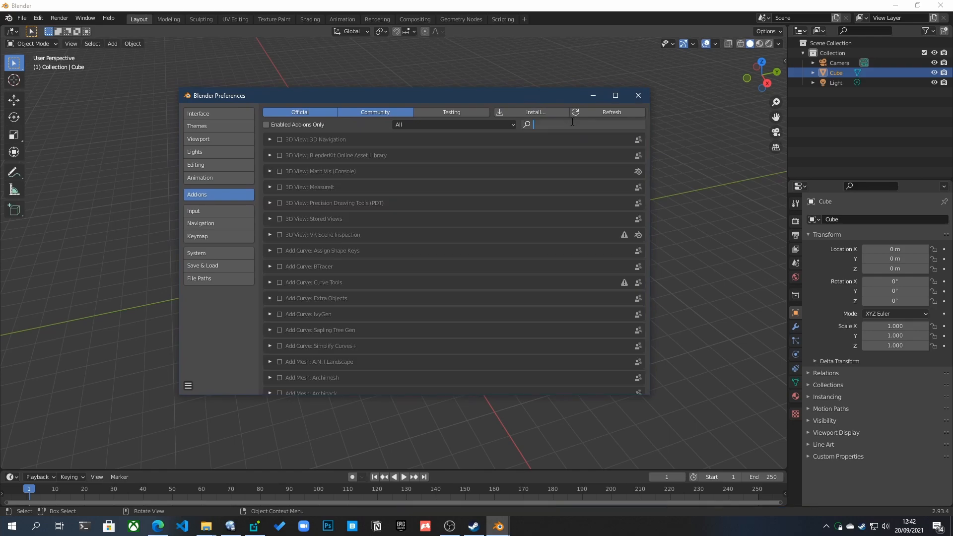
type("no m")
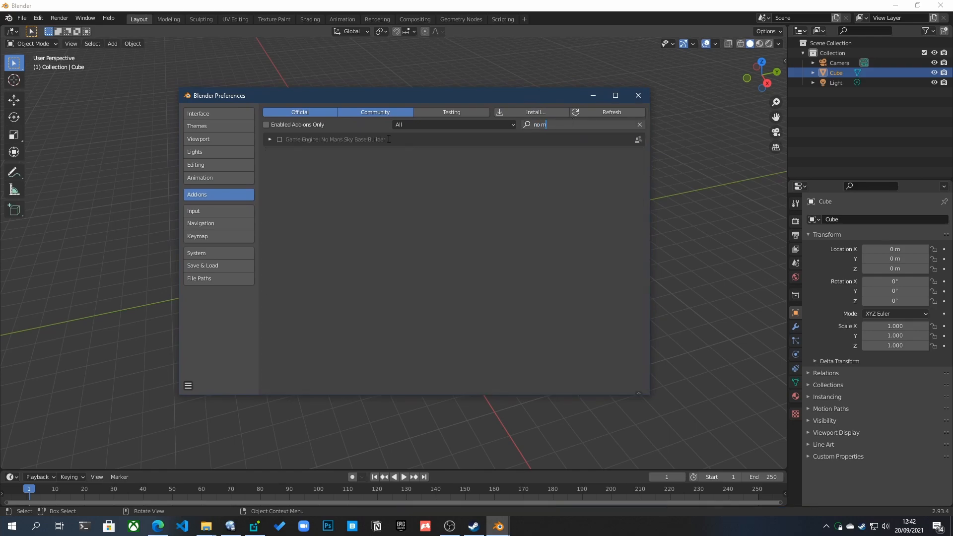
key("Return")
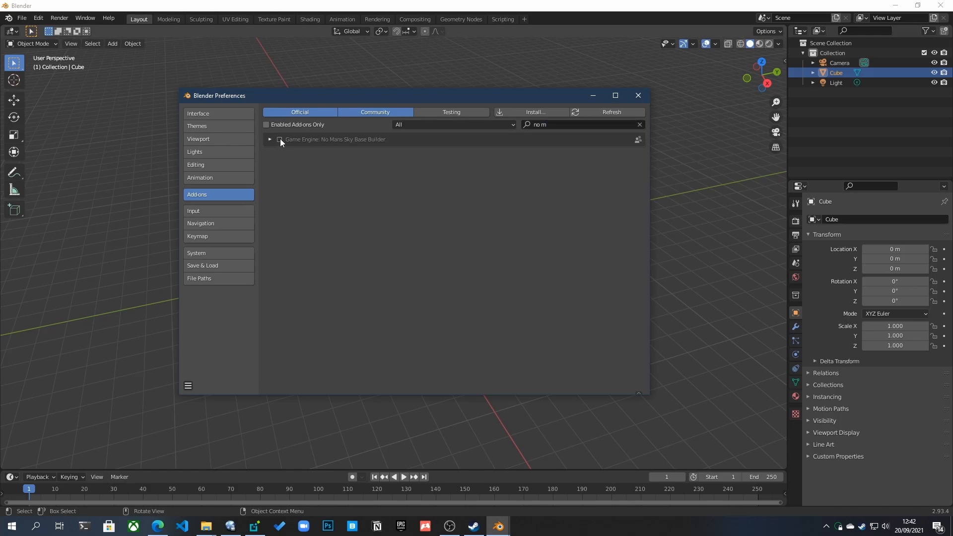
left_click(280, 140)
left_click_drag(413, 98, 390, 104)
left_click(614, 104)
Step: Show the No Man's Sky Base Builder tools beside the 3D viewport and widen them until their labels are readable
middle_click_drag(464, 213, 432, 231)
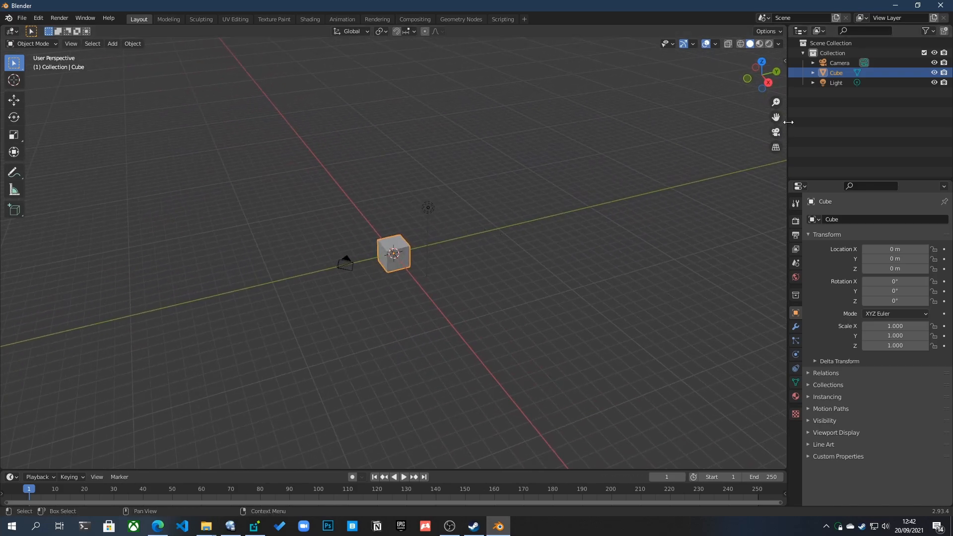
left_click_drag(787, 123, 794, 122)
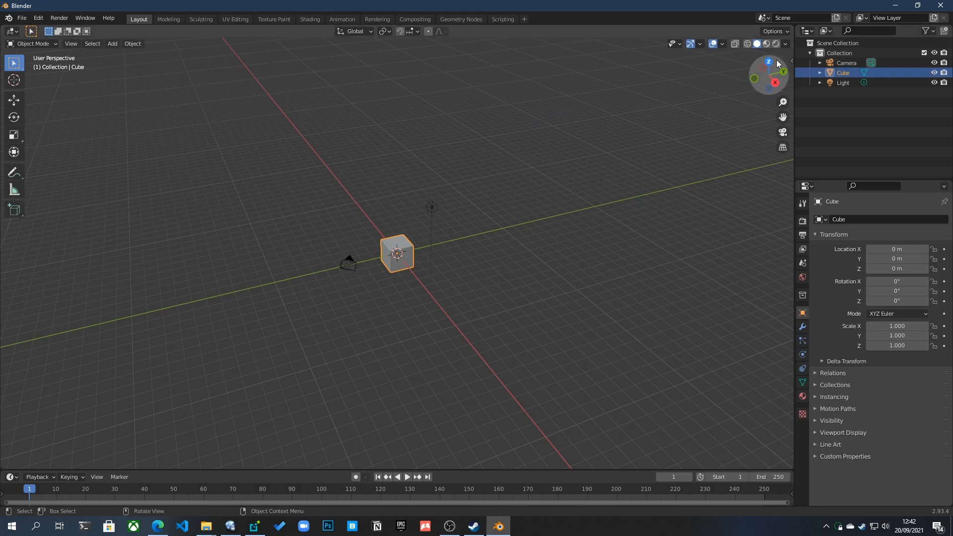
key("n")
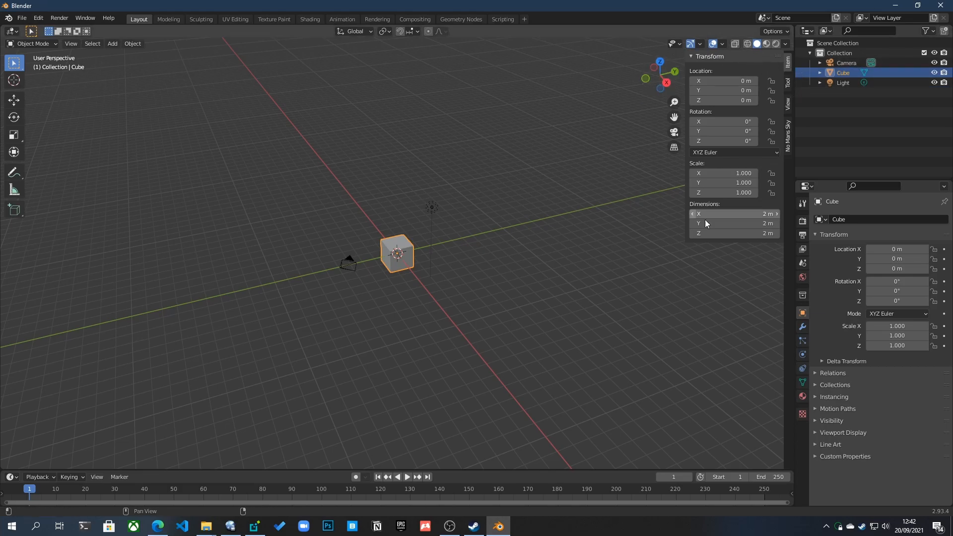
left_click_drag(684, 142, 636, 142)
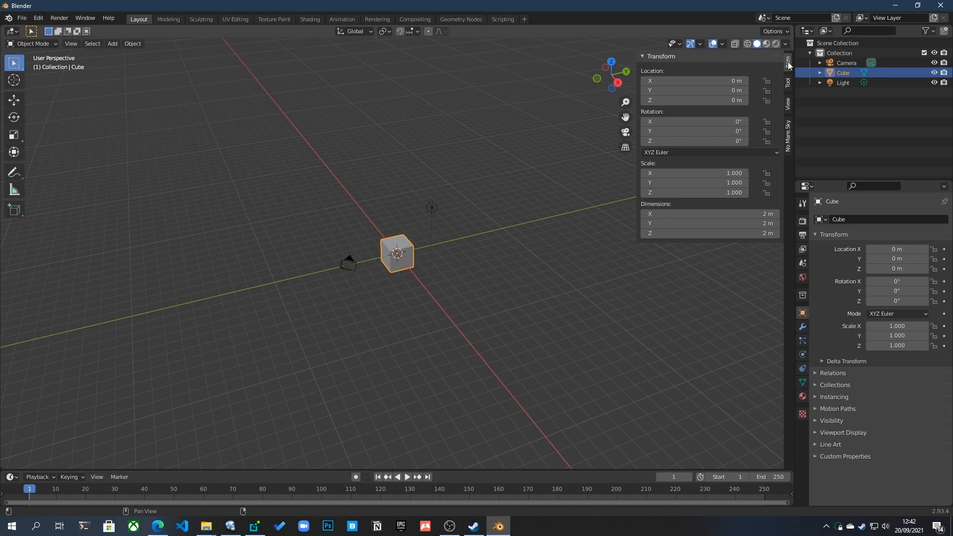
left_click(790, 138)
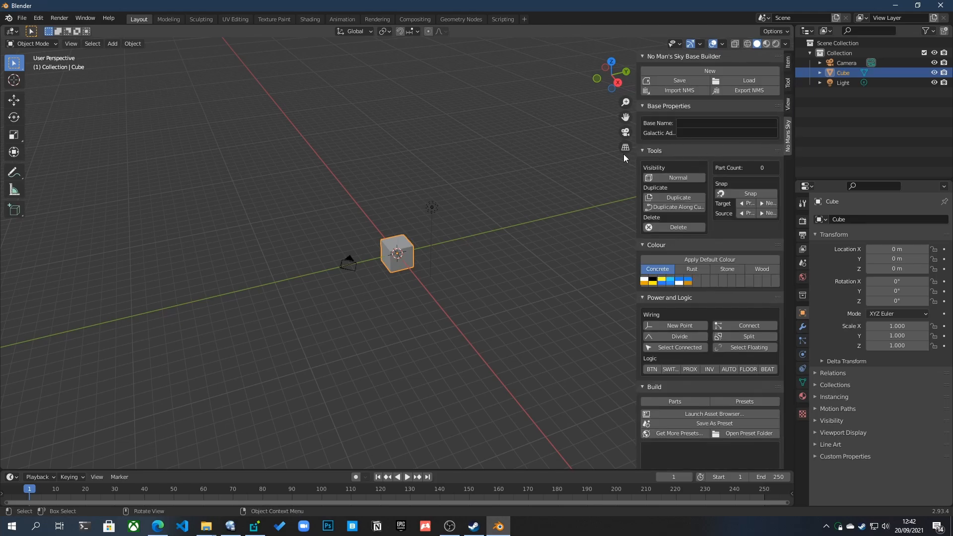
left_click_drag(637, 158, 578, 157)
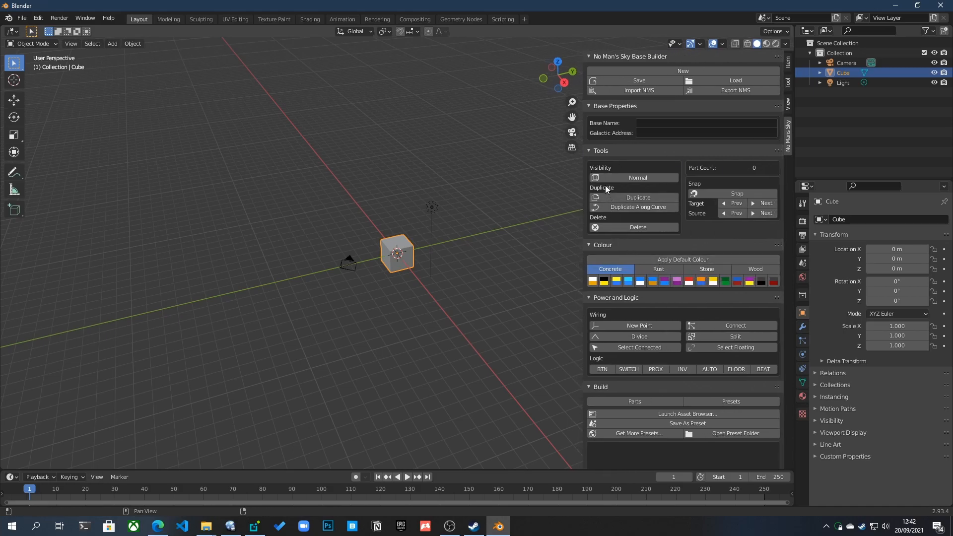
Step: Collapse the No Man's Sky Base Builder, Base Properties, Tools, Colour, and Power and Logic sections, leaving Build expanded
left_click(599, 56)
left_click(616, 68)
left_click(615, 80)
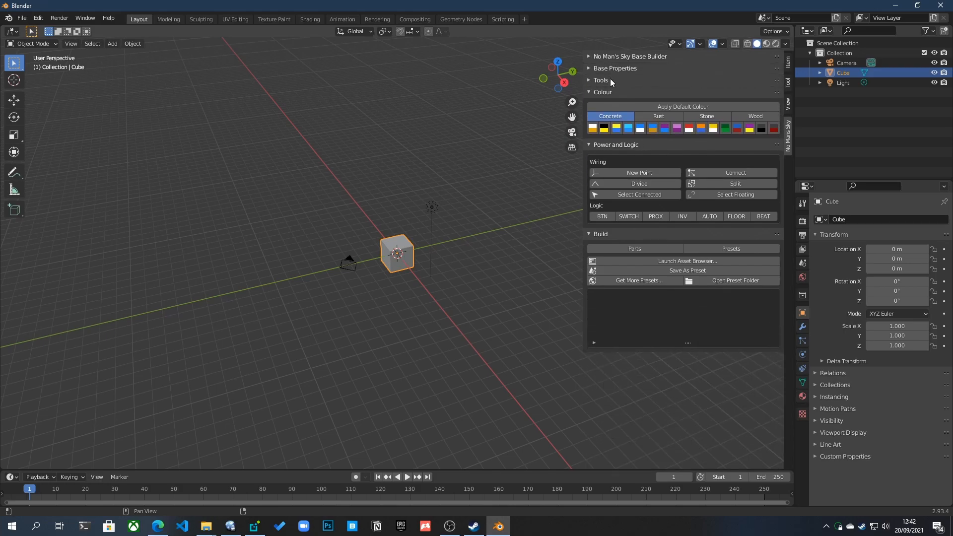
left_click(610, 93)
left_click(610, 103)
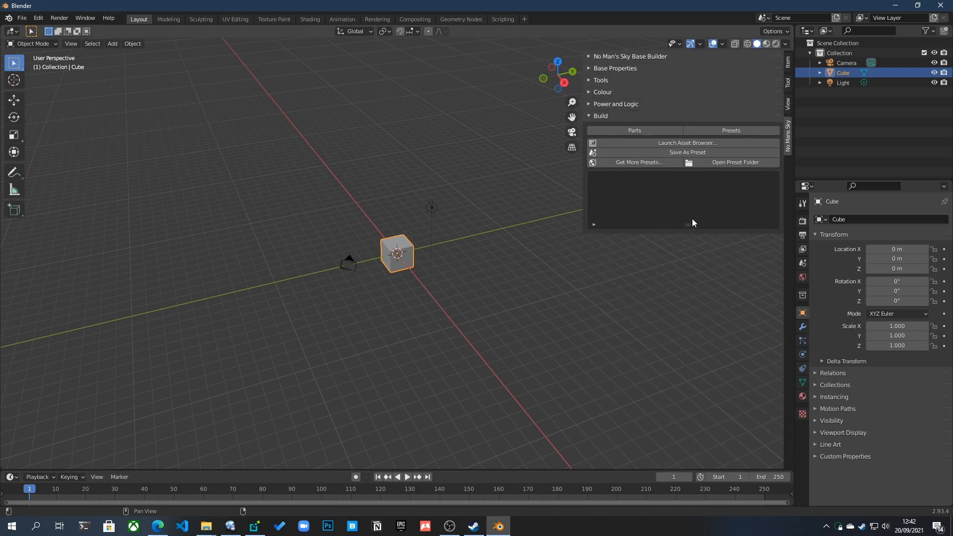
Step: Display the Parts list in the Build section and enlarge it to show more building parts
left_click_drag(689, 225, 695, 392)
left_click(631, 130)
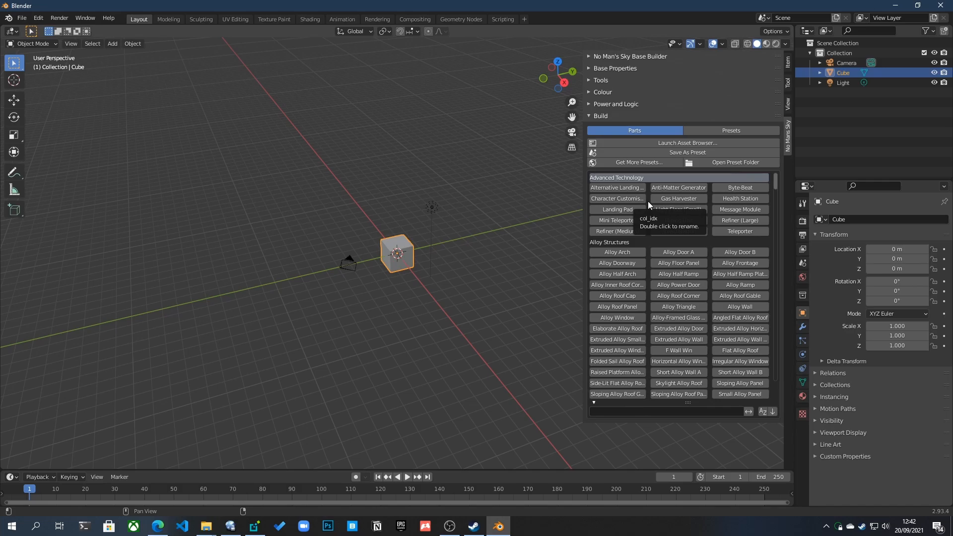
left_click_drag(585, 188, 569, 189)
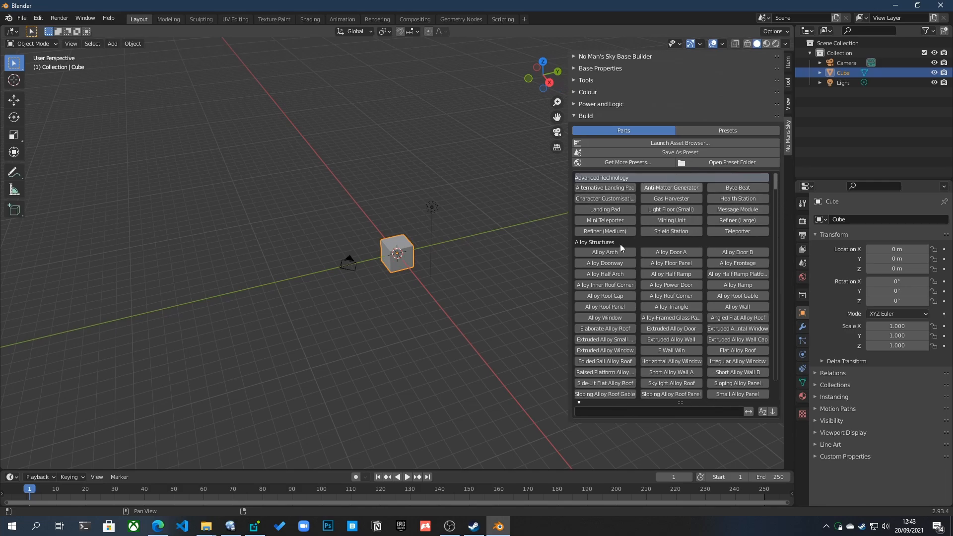
Step: Narrow the No Man's Sky Base Builder sidebar slightly to give the 3D viewport more room
mouse_move(775, 182)
left_mouse_down()
mouse_move(782, 386)
mouse_move(782, 173)
left_mouse_up()
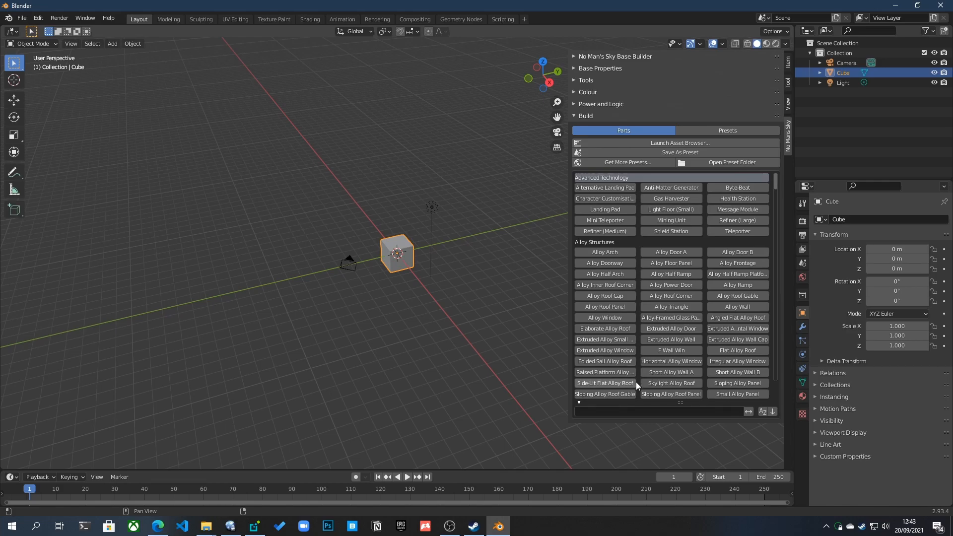
left_click(632, 411)
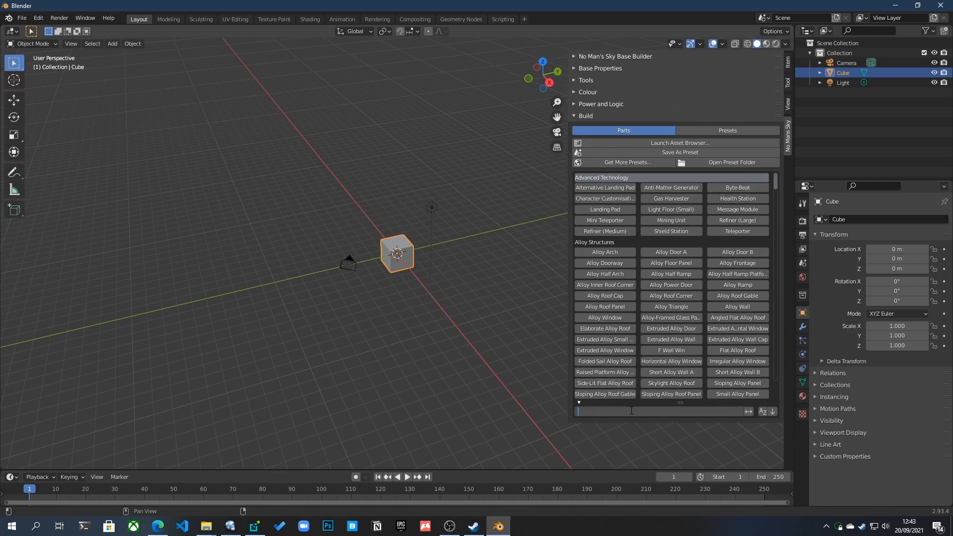
left_click(567, 189)
left_click_drag(569, 189, 585, 190)
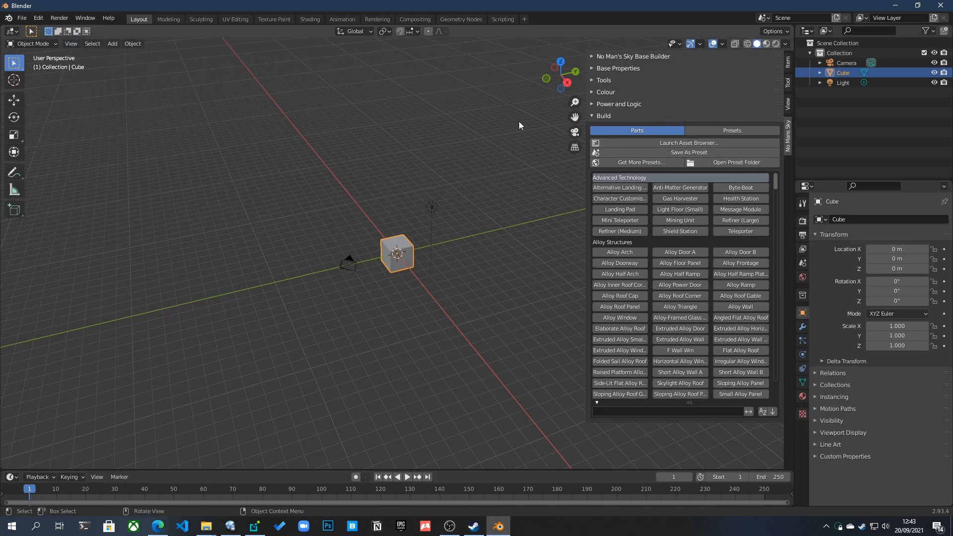
Step: Show Blender's system console, move it to the lower part of the viewport and make it narrower
left_click(38, 18)
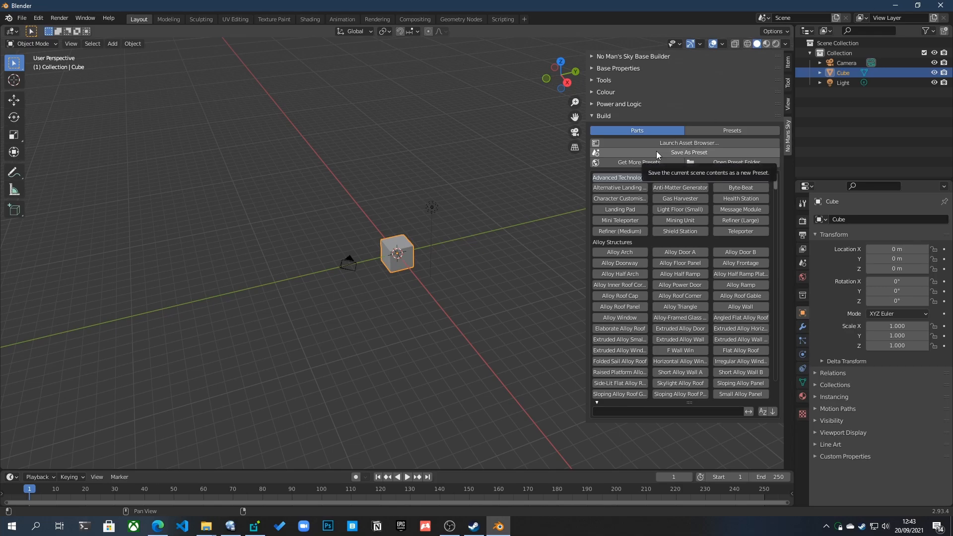
left_click(43, 18)
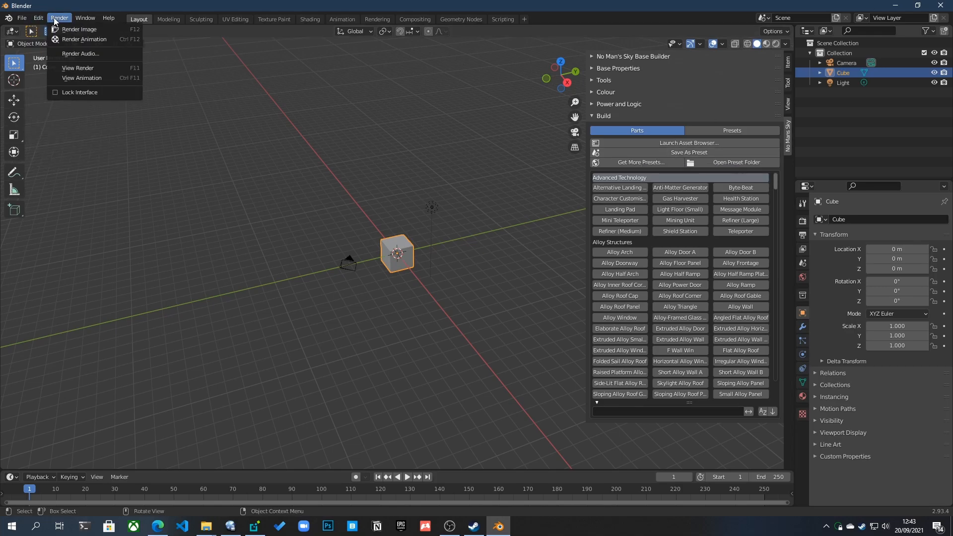
left_click(84, 22)
left_click(115, 121)
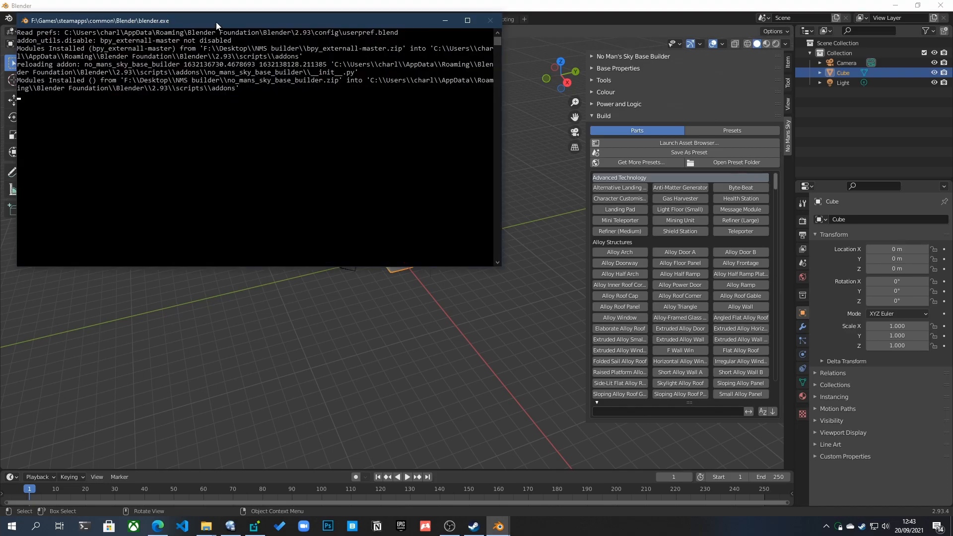
left_click_drag(215, 22, 216, 219)
left_click(334, 153)
mouse_move(499, 526)
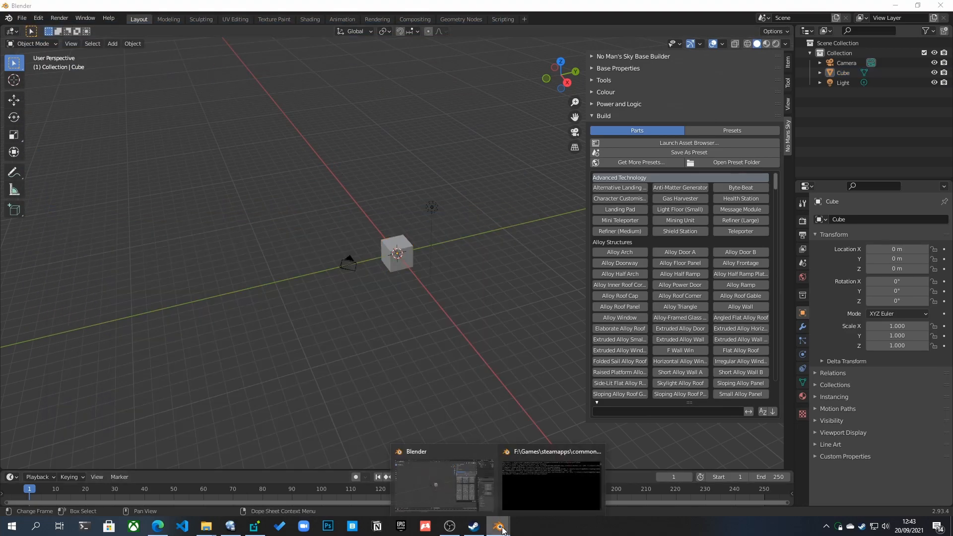
left_click(551, 486)
left_click_drag(537, 281, 424, 281)
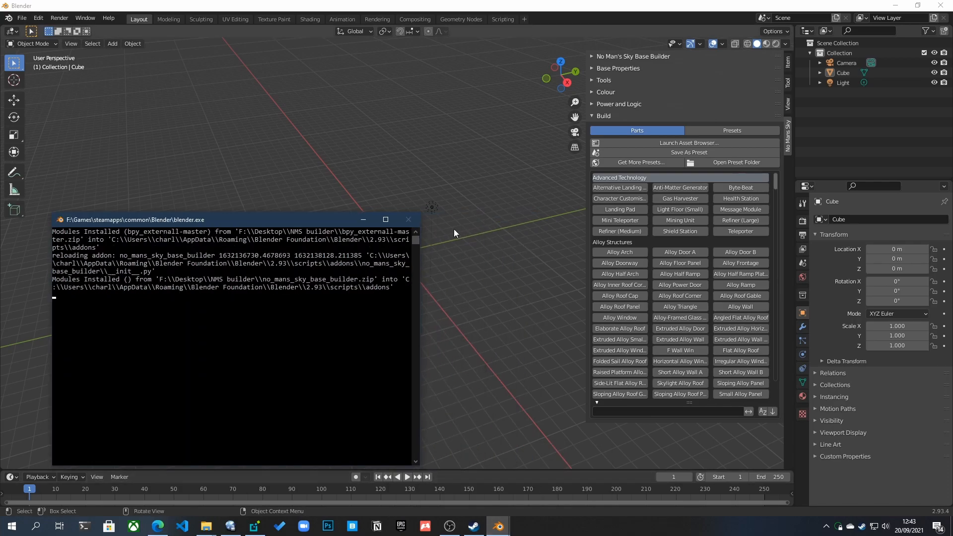
Step: Restore the maximised Blender window to a smaller size and place the system console beside it
left_click(97, 5)
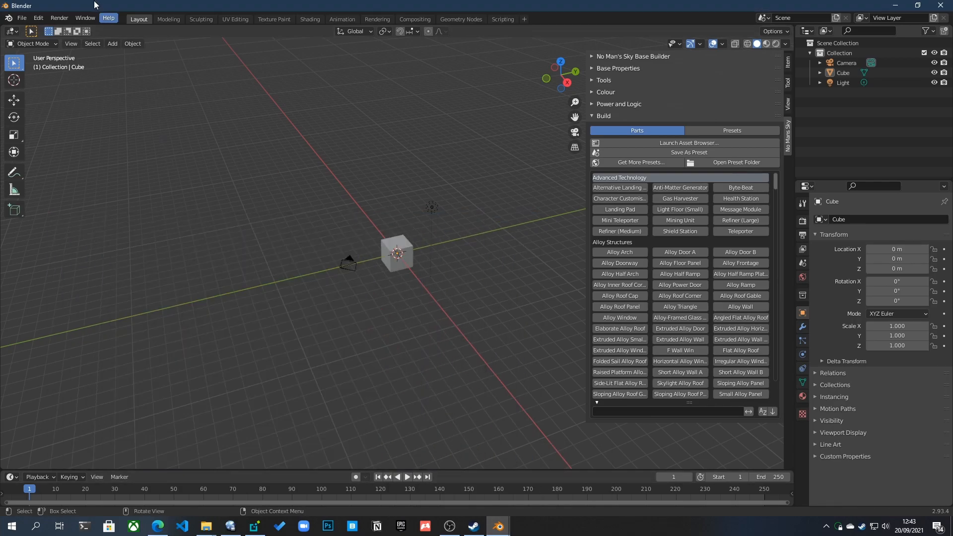
left_click(918, 5)
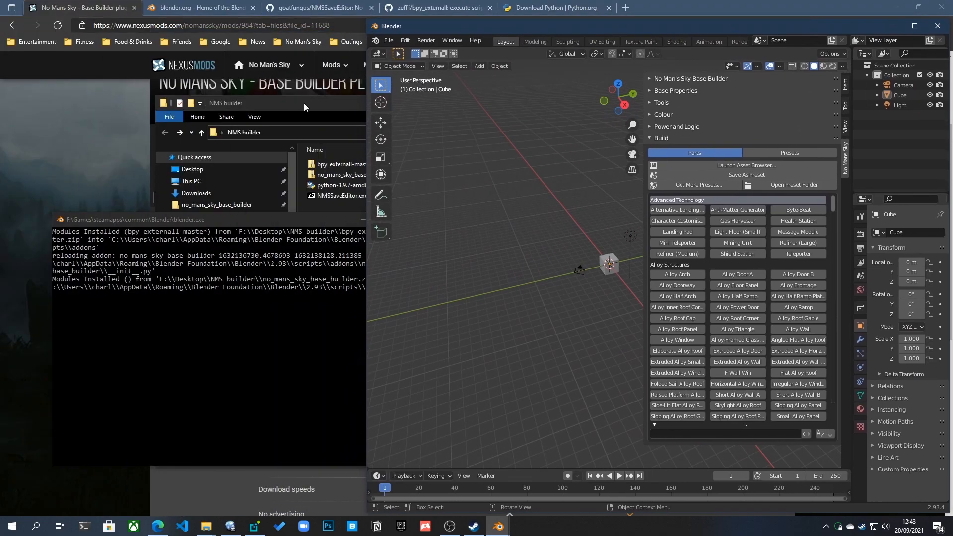
left_click_drag(245, 215, 199, 60)
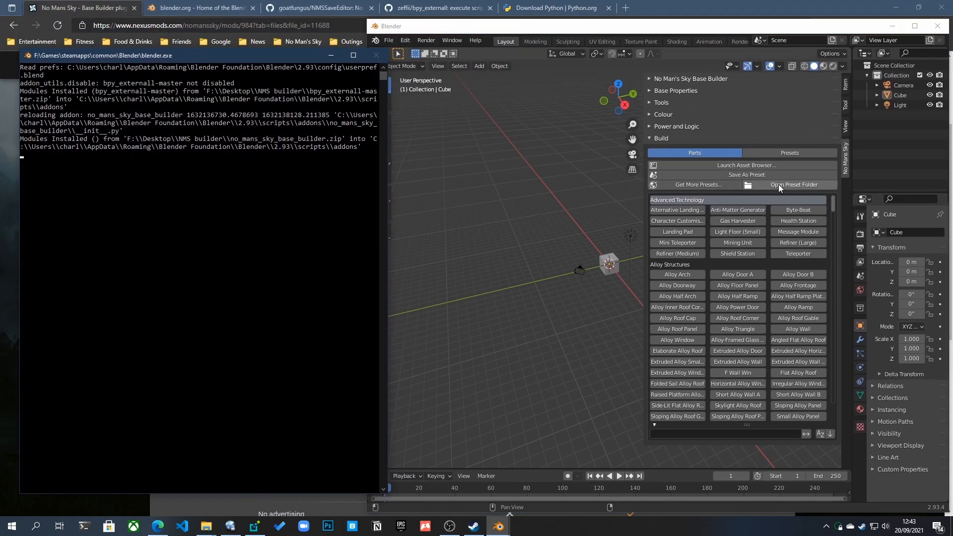
Step: Launch the Asset Browser with the console in view, wait for its dependencies to install, and close it
left_click(773, 165)
left_click(256, 222)
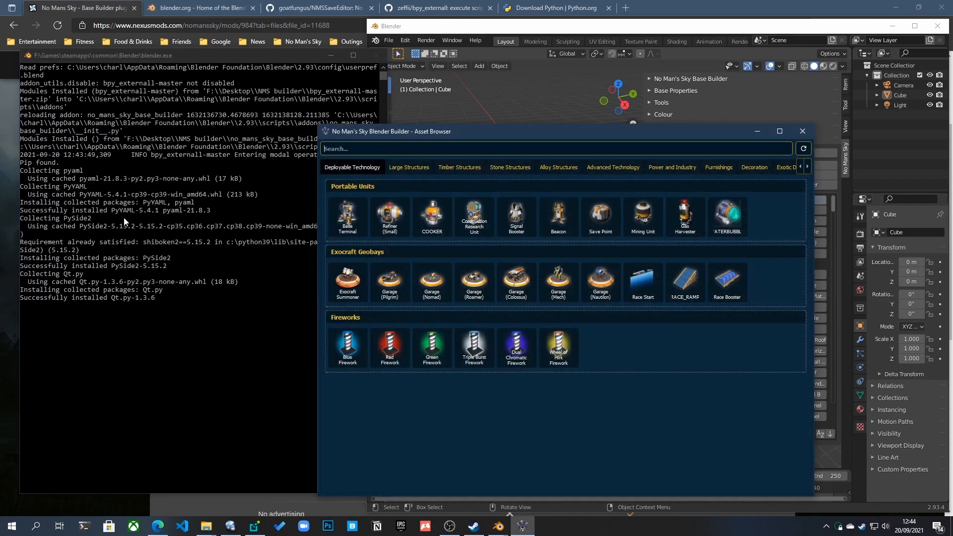
left_click_drag(430, 135, 327, 115)
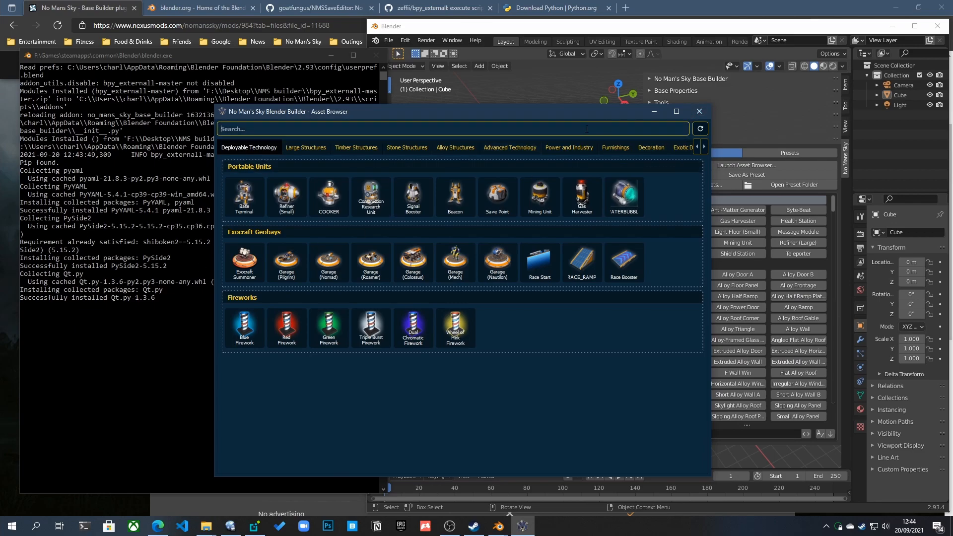
left_click(699, 111)
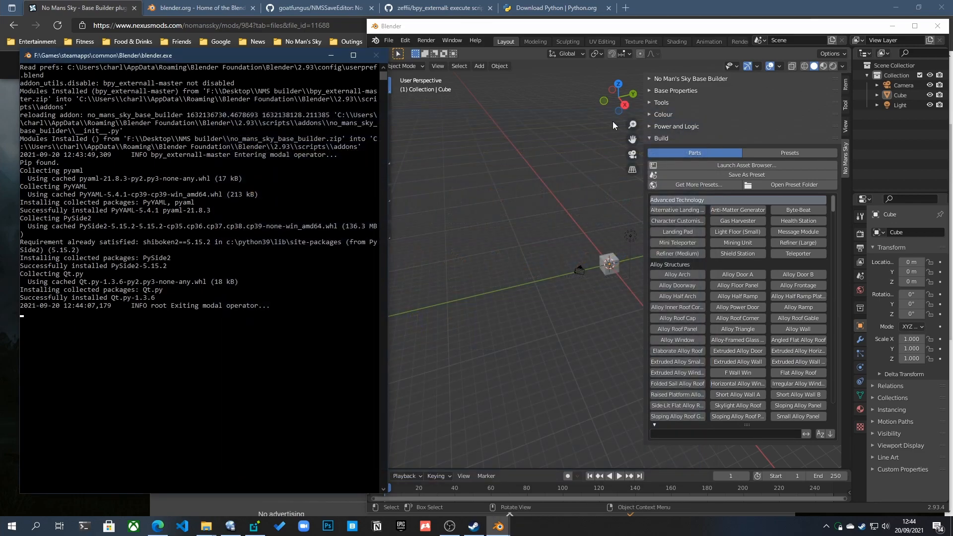
Step: Relaunch the Asset Browser to check its startup output in the console, and close it again
left_click(753, 164)
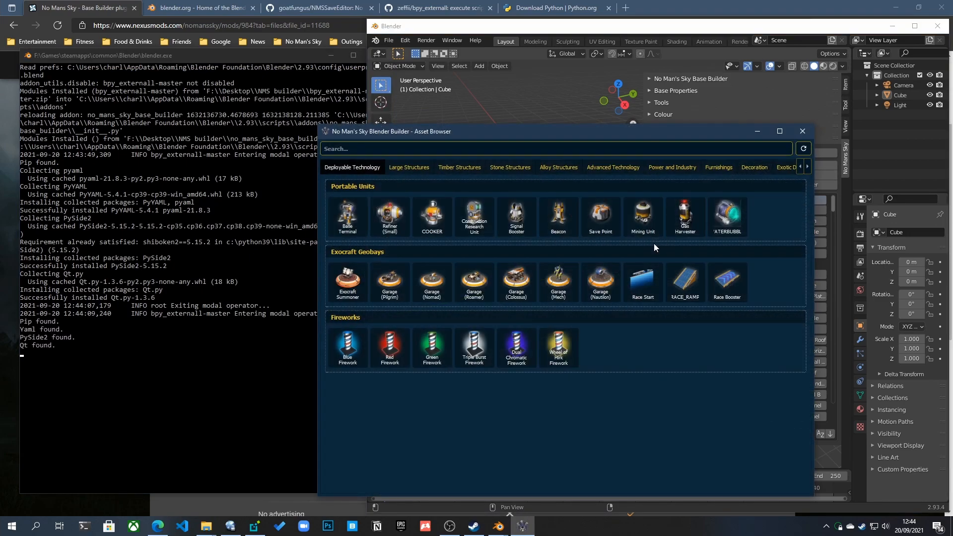
left_click_drag(553, 134, 587, 121)
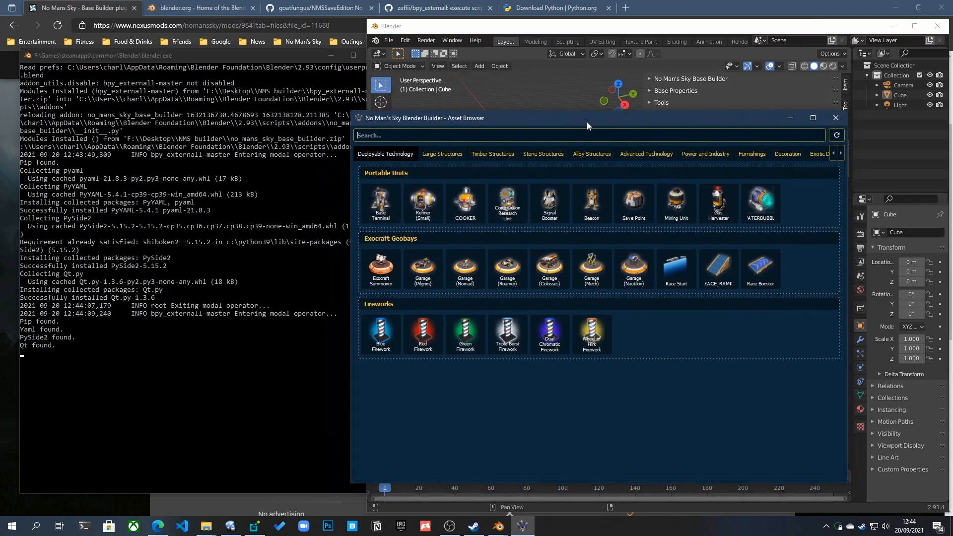
left_click(836, 117)
Step: Minimise the system console, maximise the Blender window and open the Asset Browser over the viewport
left_click(330, 56)
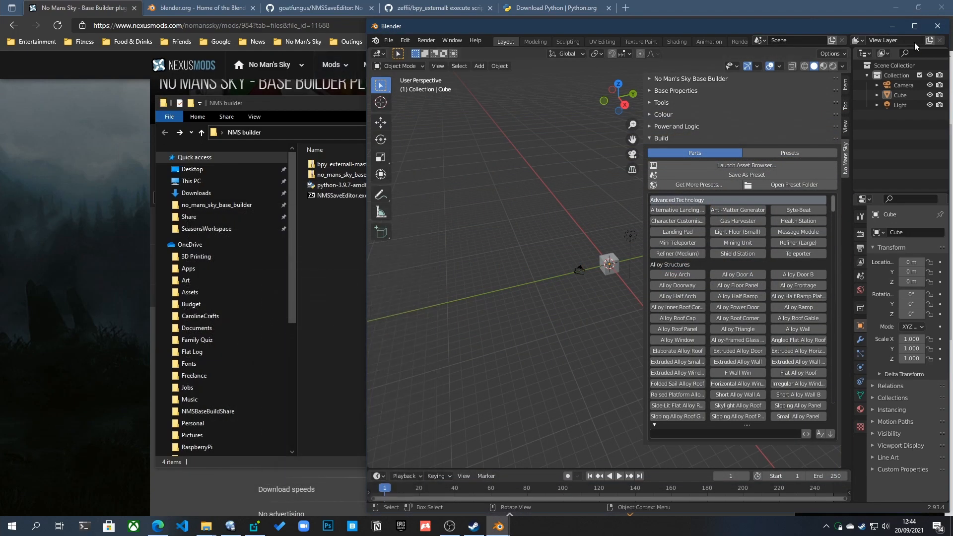
left_click(915, 26)
left_click(498, 526)
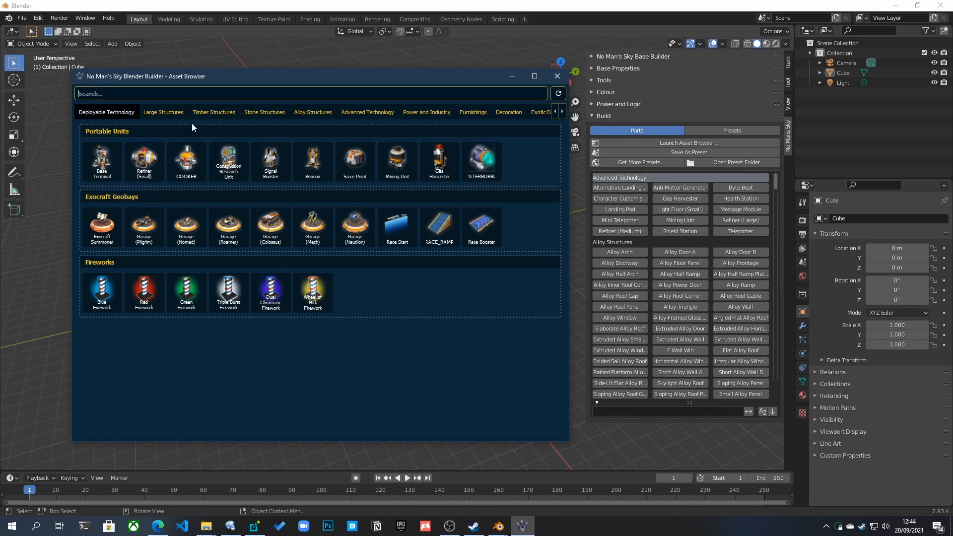
Step: View the Large, Timber and Stone Structures categories and widen the Asset Browser to show more parts per row
left_click(164, 112)
left_click(210, 111)
left_click(169, 108)
left_click(212, 111)
left_click(280, 115)
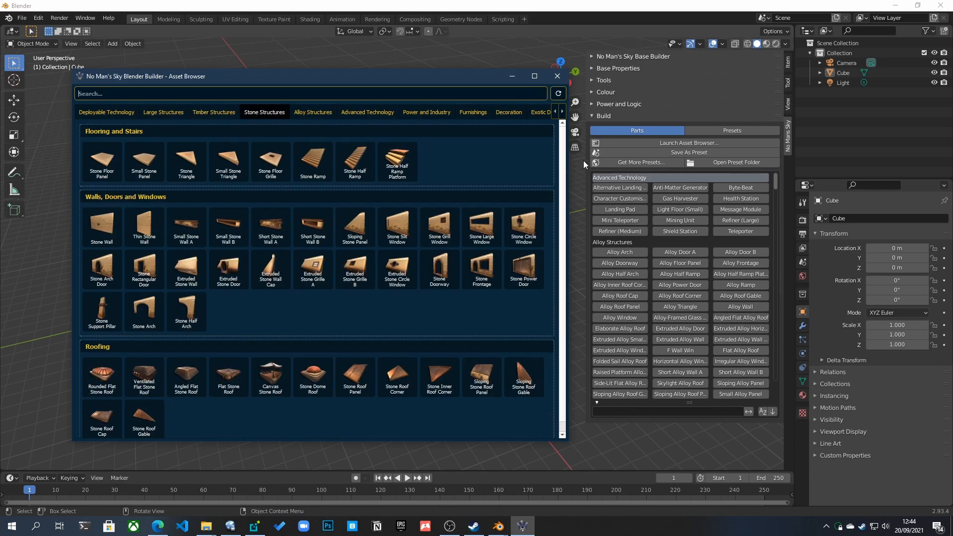
left_click_drag(568, 167, 667, 167)
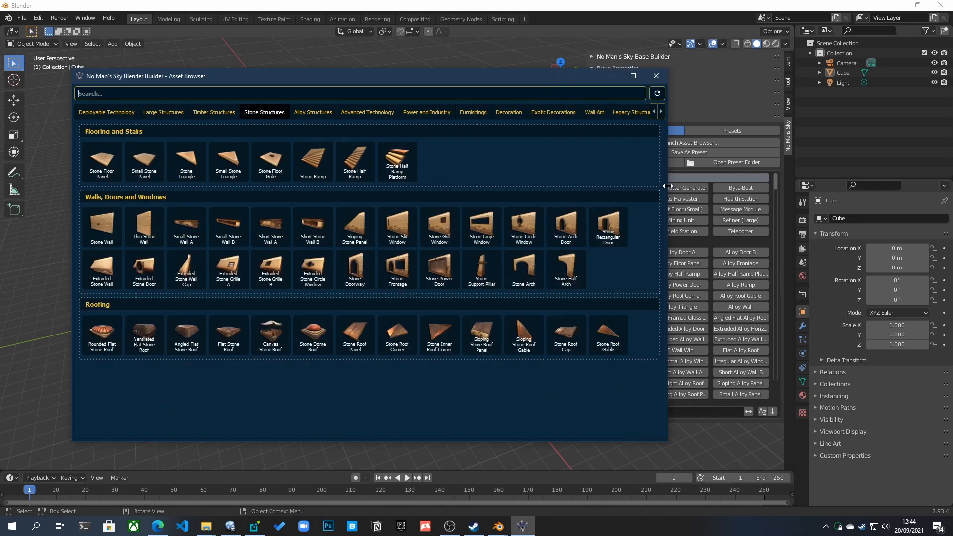
Step: Look through the Asset Browser categories from Large Structures to Decoration, including Alloy Structures, Advanced Technology and Furnishings
left_click(169, 113)
left_click(218, 113)
left_click(263, 112)
left_click(303, 113)
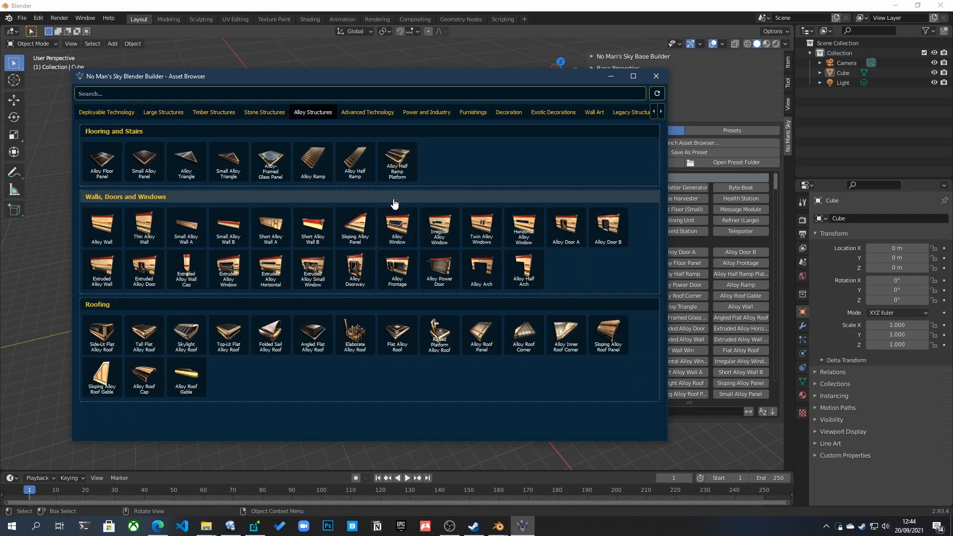
left_click_drag(367, 80, 347, 76)
left_click(333, 108)
left_click(394, 108)
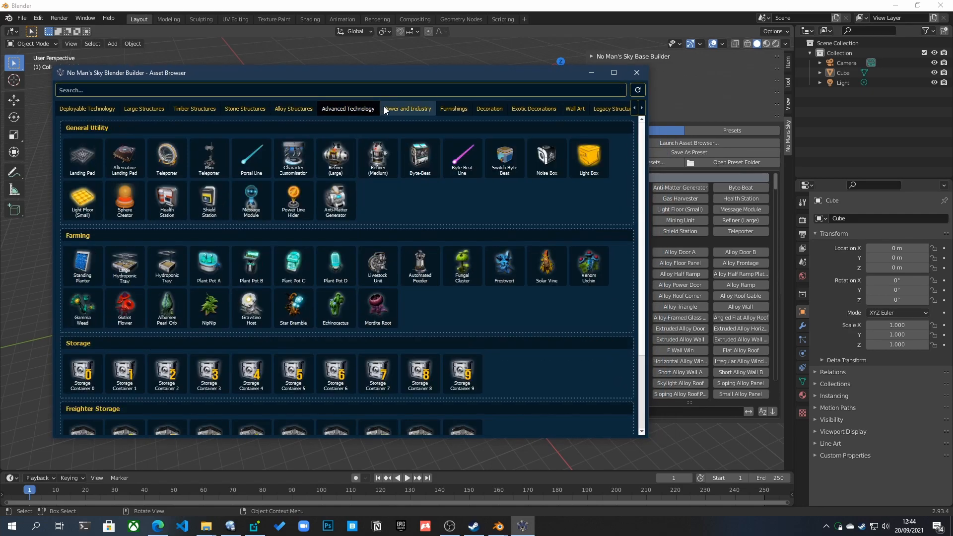
left_click(454, 109)
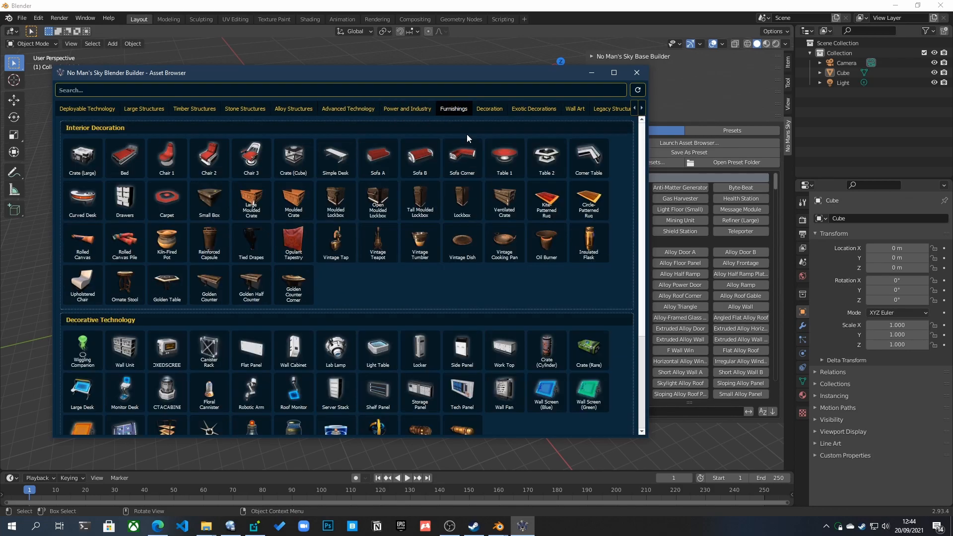
left_click(484, 109)
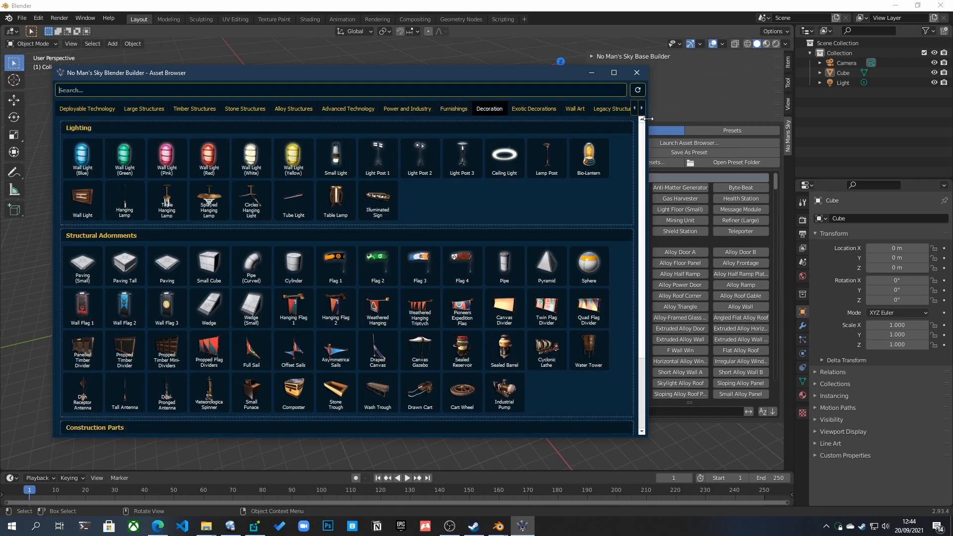
Step: Widen the Asset Browser until every category name fits, and display the Presets category
left_click_drag(650, 119, 715, 138)
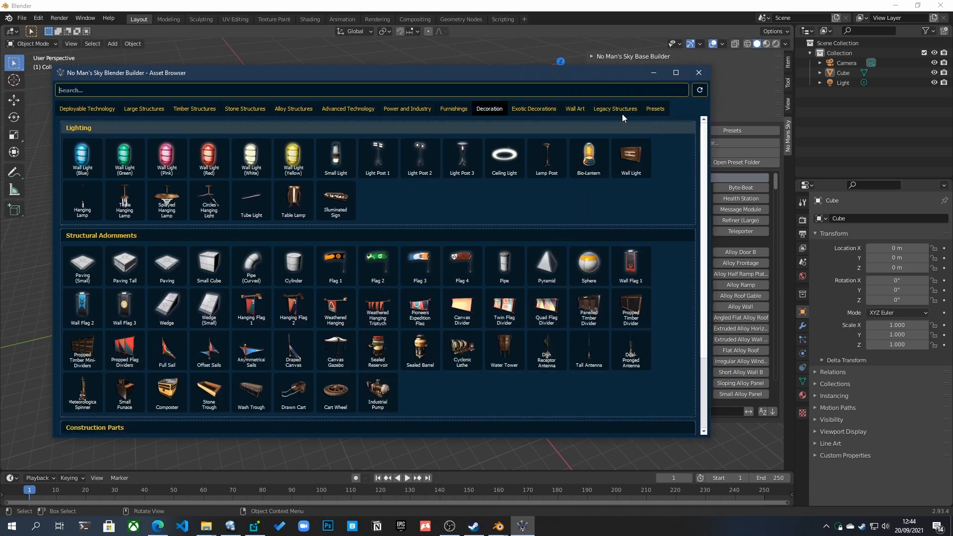
left_click_drag(526, 74, 513, 79)
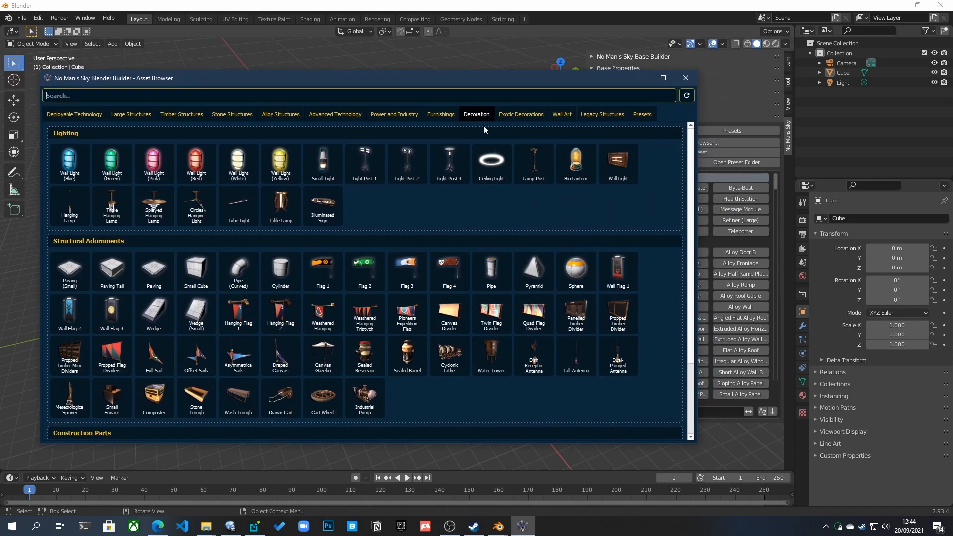
left_click(642, 115)
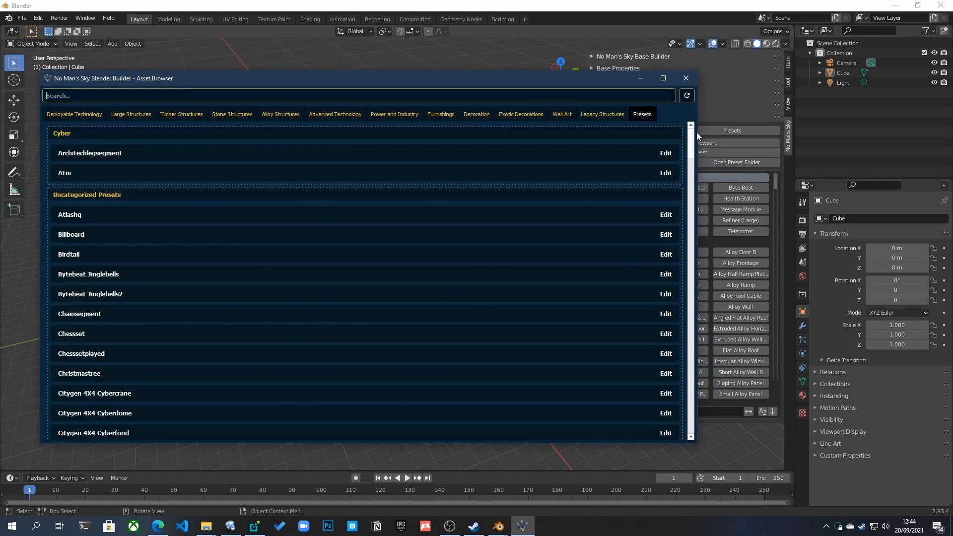
Step: Narrow the Asset Browser window and look through its list of presets
left_click_drag(697, 133, 367, 153)
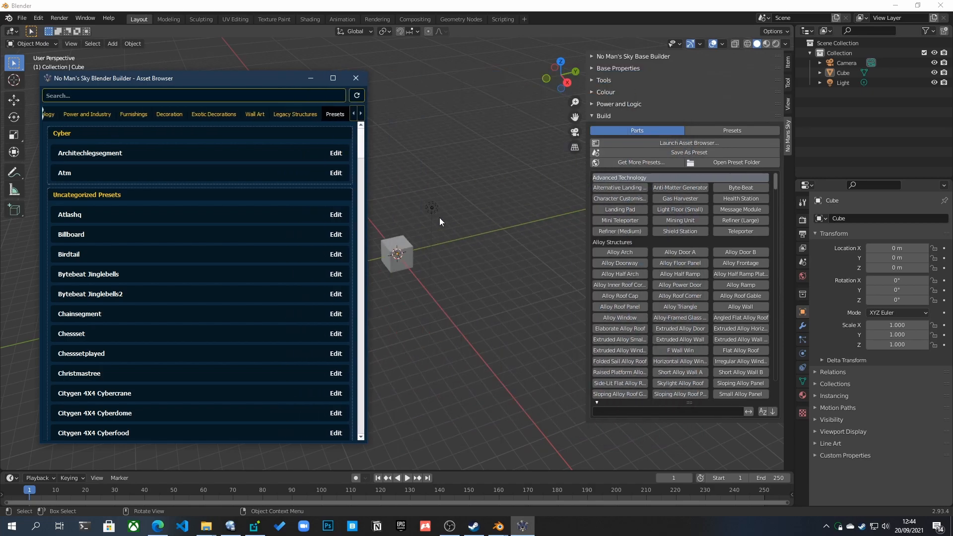
left_click_drag(211, 81, 232, 83)
scroll(163, 247, "down", 3)
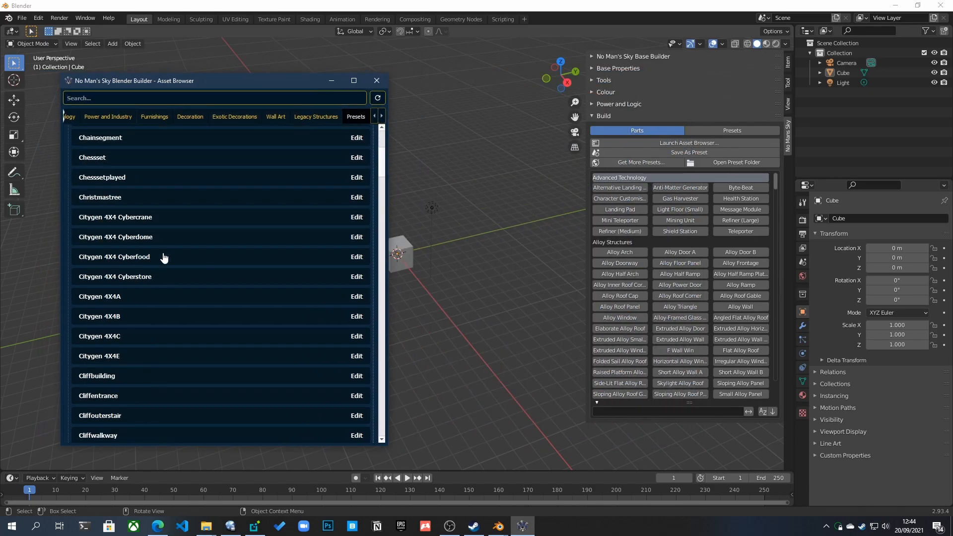
scroll(347, 179, "up", 3)
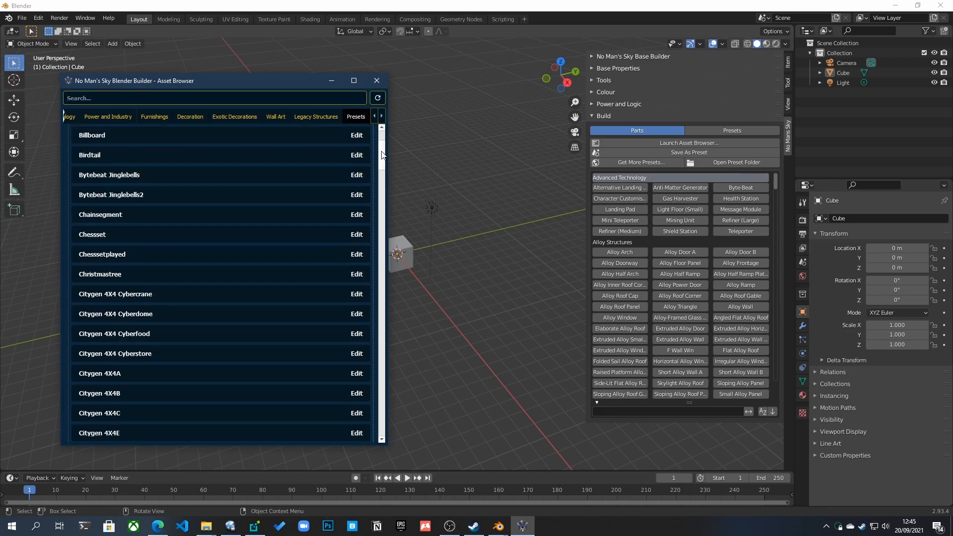
left_click_drag(223, 88, 311, 94)
Step: Return to the Deployable Technology category in the Asset Browser and switch to Large Structures
left_click(169, 123)
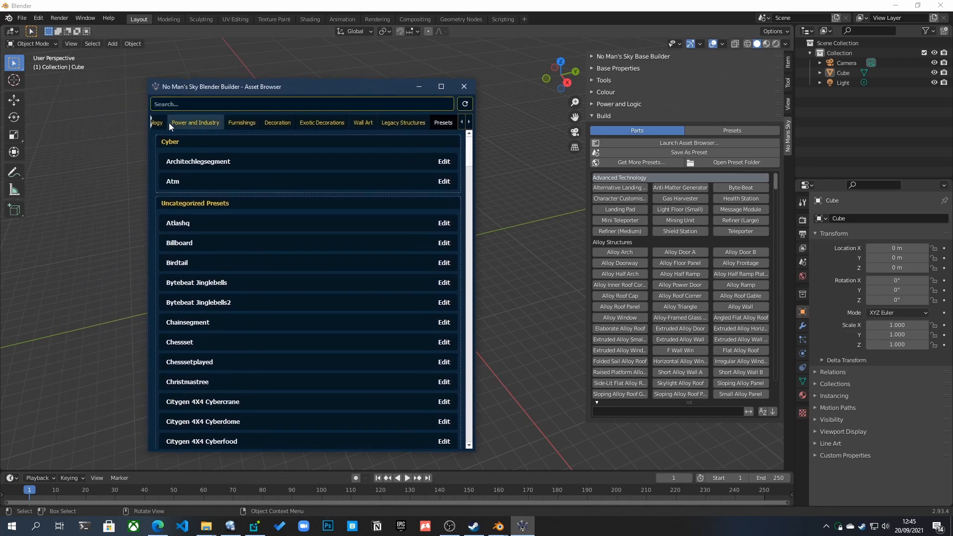
scroll(217, 124, "up", 5)
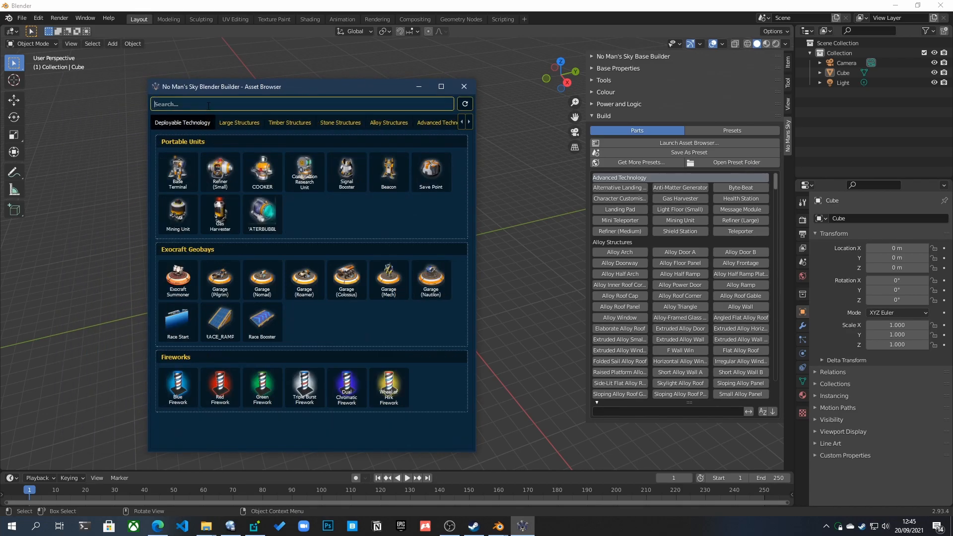
scroll(257, 123, "down", 4)
scroll(258, 123, "up", 3)
scroll(258, 122, "down", 1)
scroll(257, 121, "up", 1)
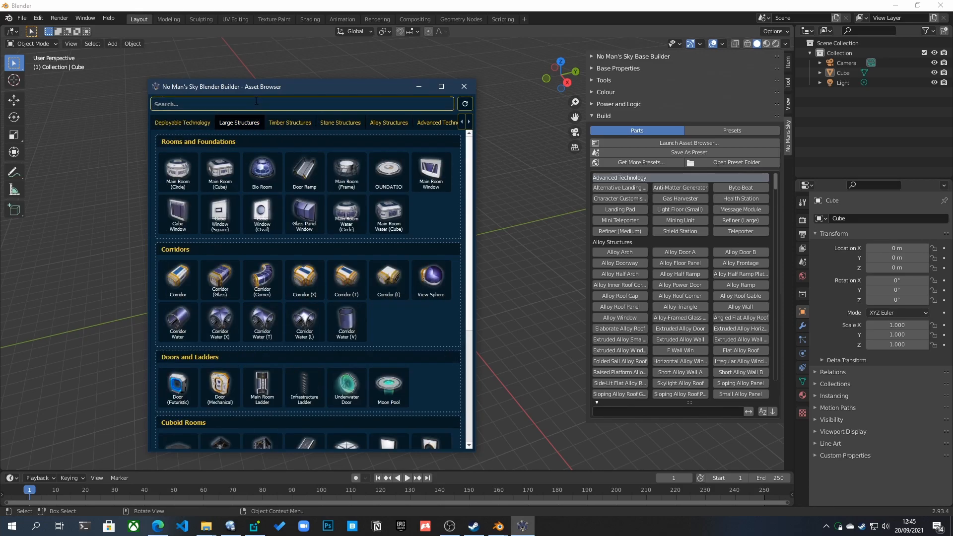
Step: Search the Asset Browser for "corner" parts and select the search text for replacement
type("corner")
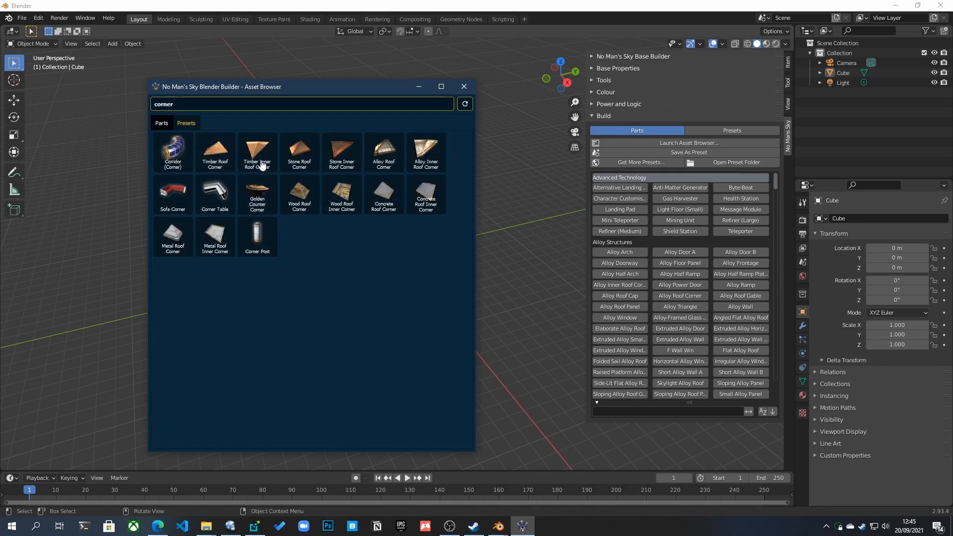
left_click_drag(252, 89, 260, 84)
double_click(185, 103)
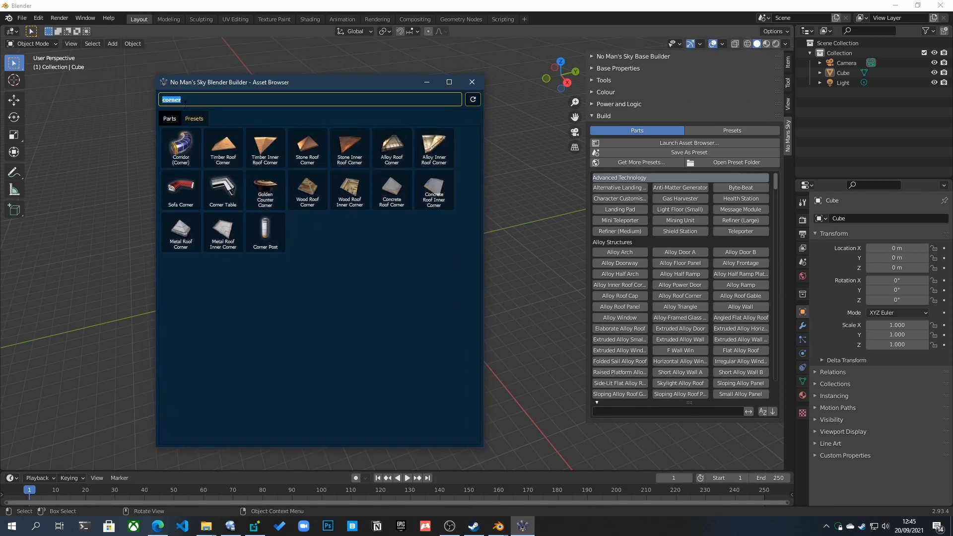
Step: Search the Asset Browser for "wall" parts and clear the search
type("wall")
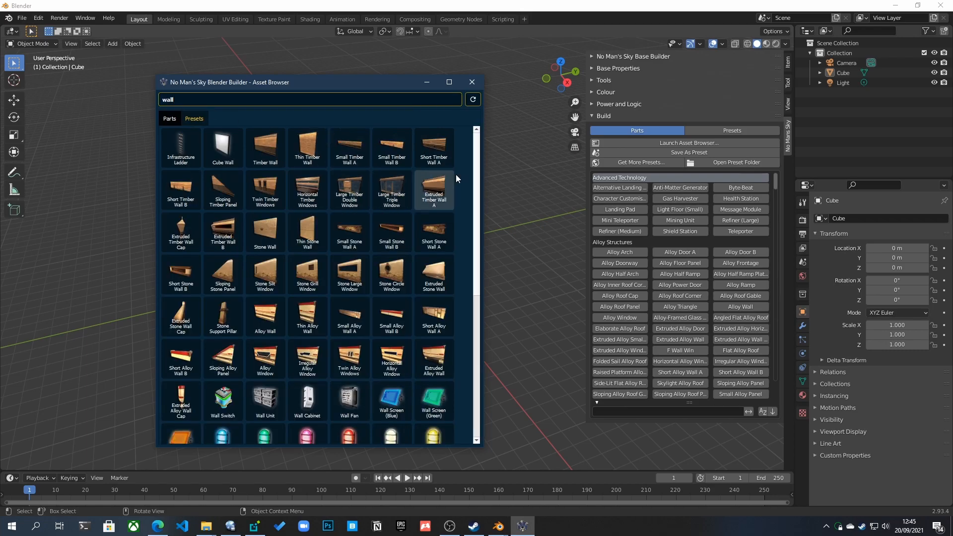
double_click(221, 101)
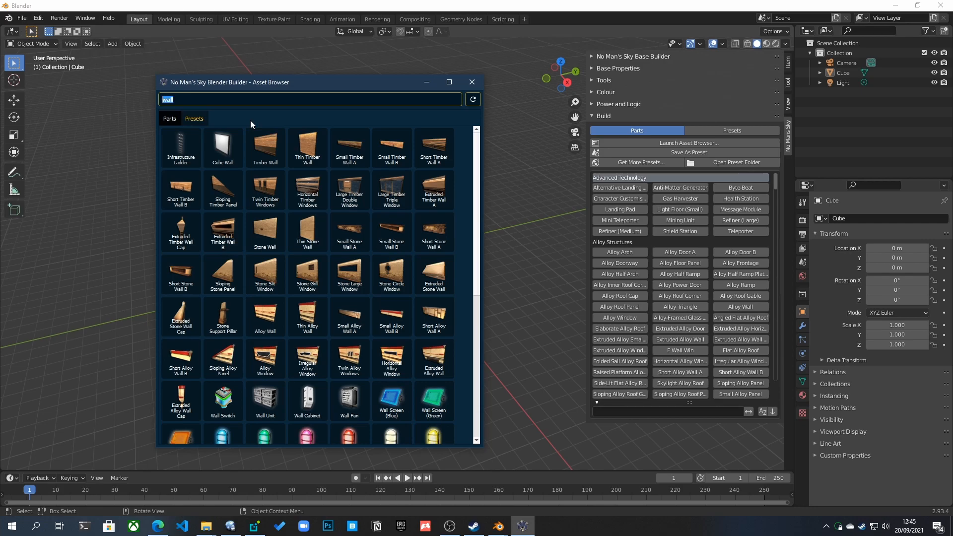
key("BackSpace")
Step: Move the Asset Browser away from the cube and add a circular Main Room to the scene
left_click_drag(207, 85, 623, 92)
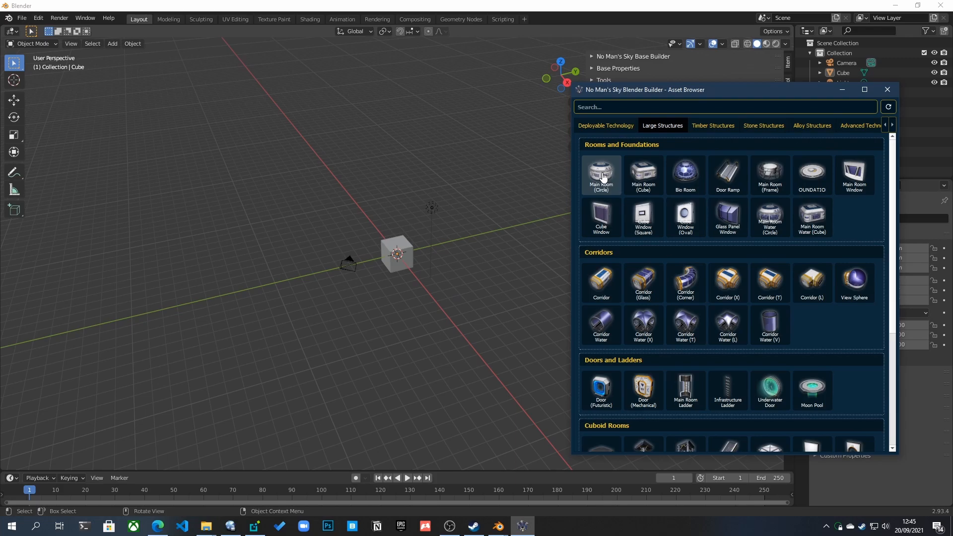
left_click(603, 176)
middle_click_drag(566, 258, 538, 279)
scroll(407, 281, "down", 4)
middle_click_drag(407, 281, 440, 296)
Step: Extend the main room with two straight Corridor parts, a Corridor (Corner) and a Corridor (T)
left_click(602, 292)
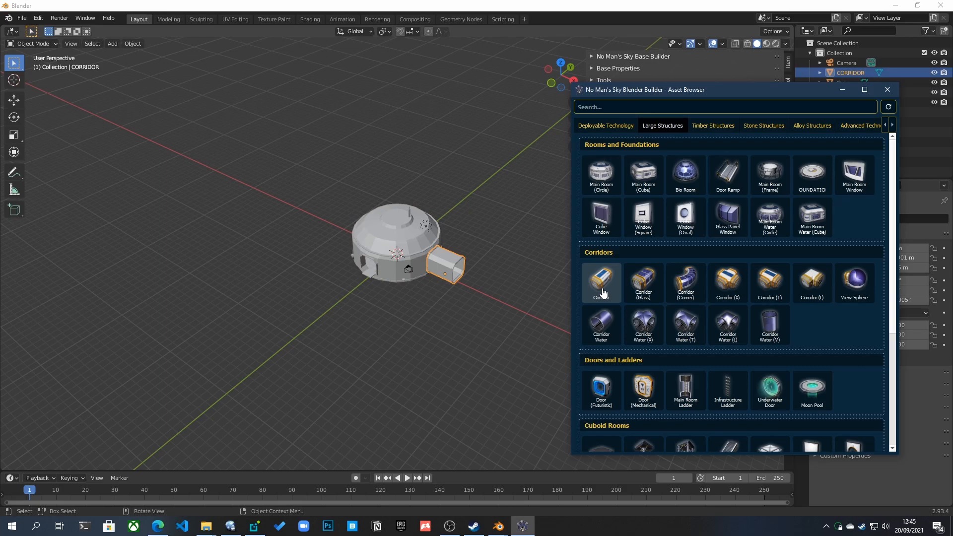
left_click(603, 292)
left_click(681, 291)
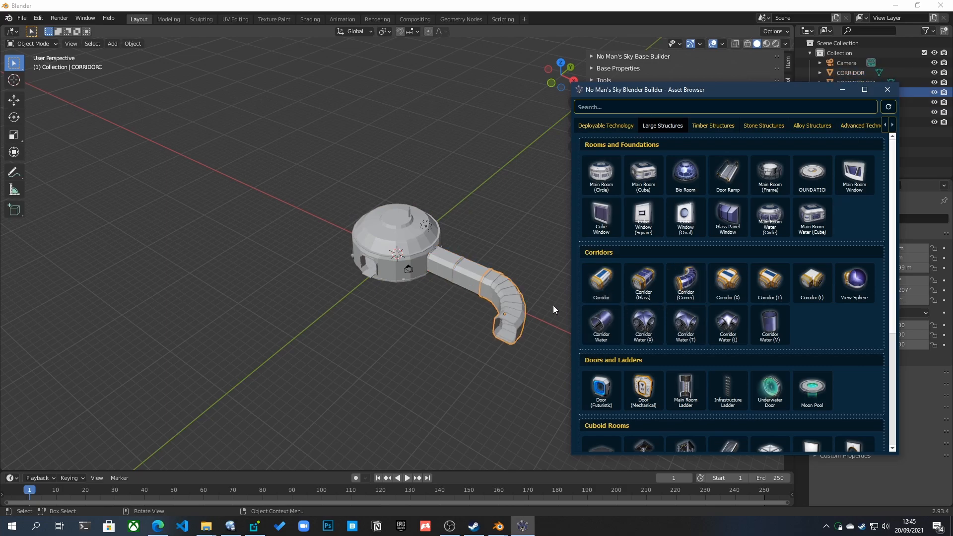
left_click(766, 287)
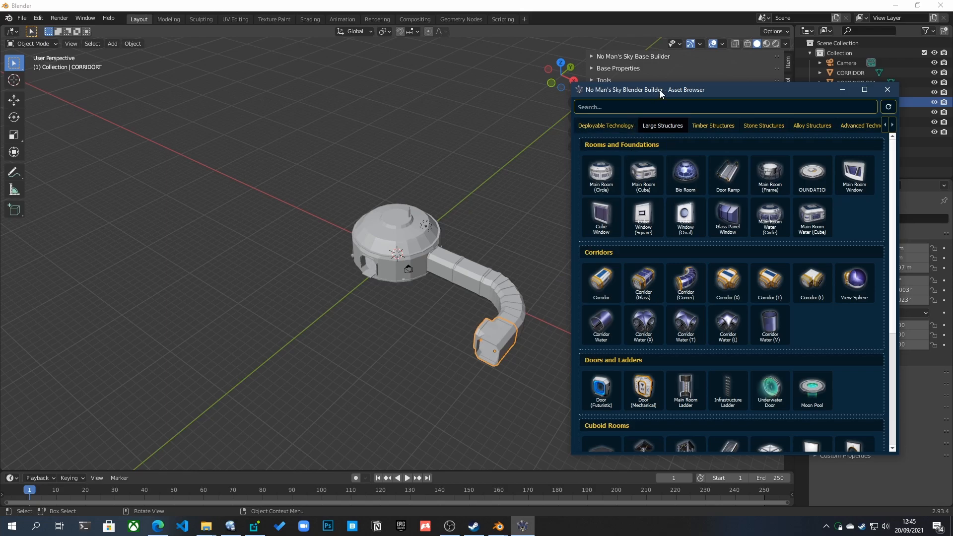
Step: Move the Asset Browser off the plugin's settings, collapse Build, and expand Power and Logic, Colour and Tools
left_click_drag(660, 93, 132, 53)
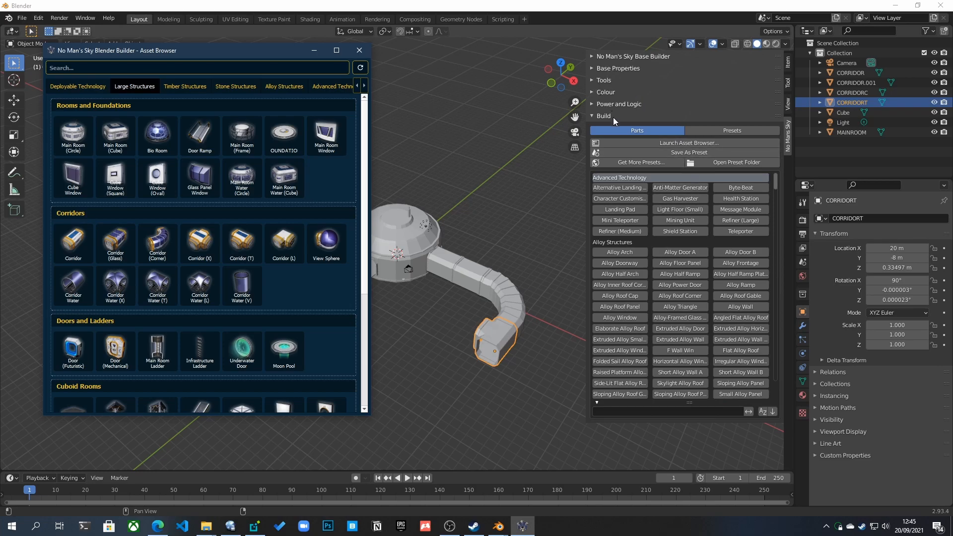
left_click_drag(287, 83, 301, 103)
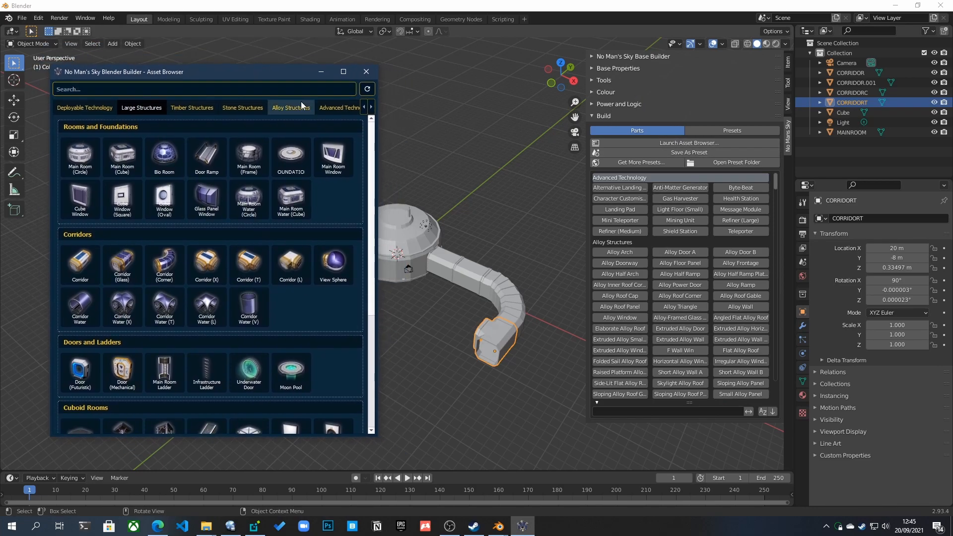
left_click(612, 115)
left_click(613, 105)
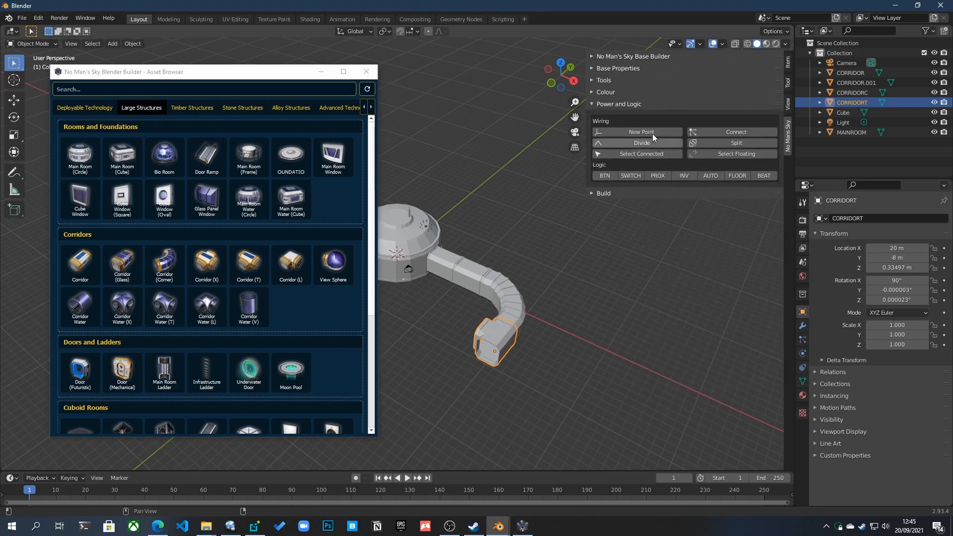
left_click(618, 93)
left_click(615, 81)
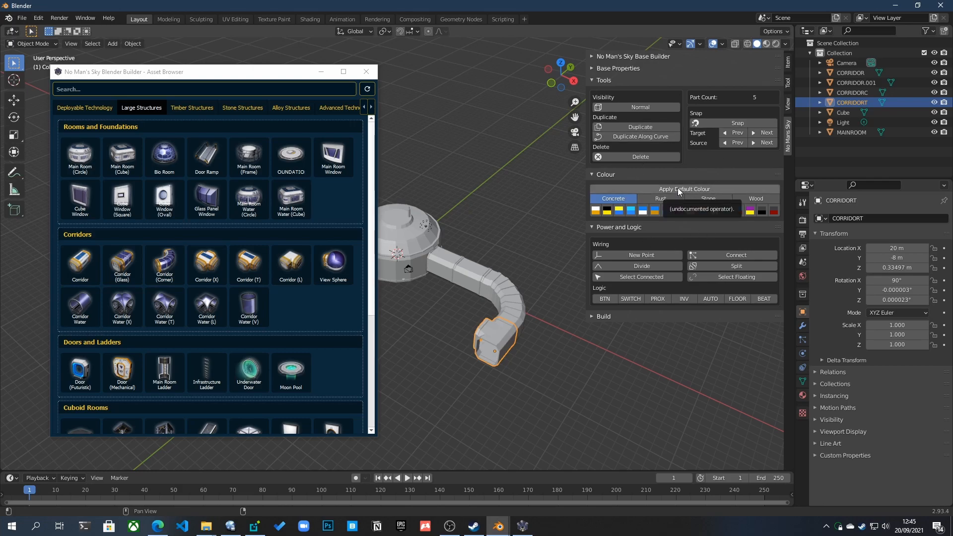
Step: Move the Asset Browser back over the plugin's settings, clear of the model, and widen it to fit eight parts per row
left_click(250, 74)
left_click_drag(250, 76, 761, 86)
left_click_drag(555, 81, 515, 83)
left_click_drag(587, 88, 614, 87)
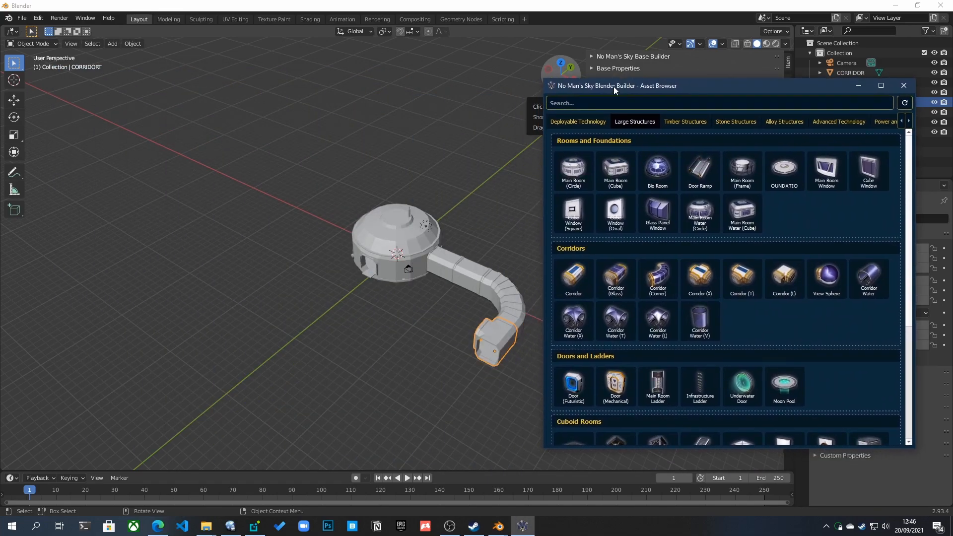